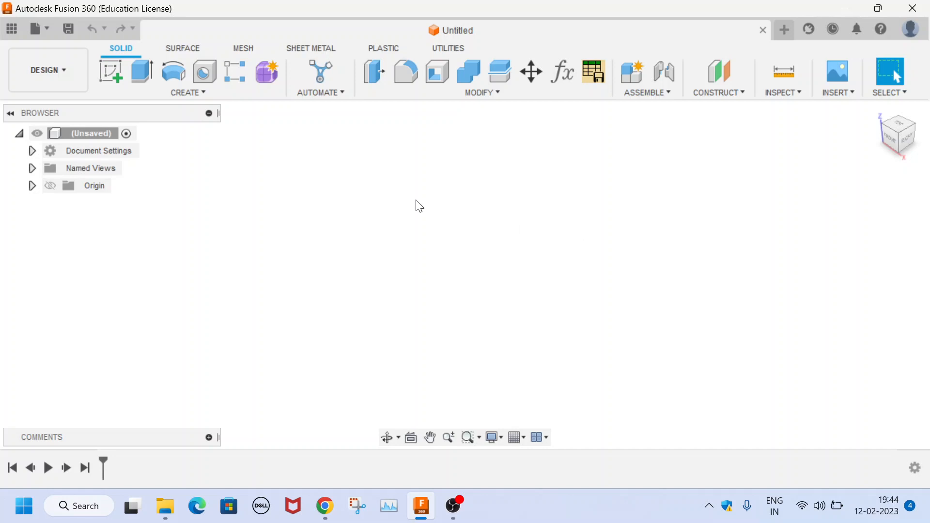
Open the Namoona NM07 ScaleModel_3DP design from the F1 Car Livery folder and close the project file list.
left_click(12, 29)
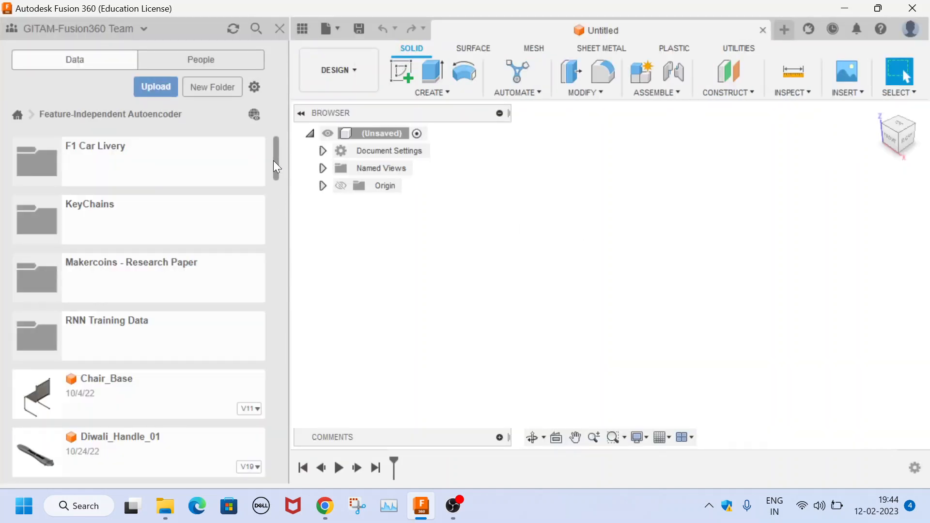
mouse_move(278, 167)
left_mouse_down()
mouse_move(276, 195)
mouse_move(277, 158)
left_mouse_up()
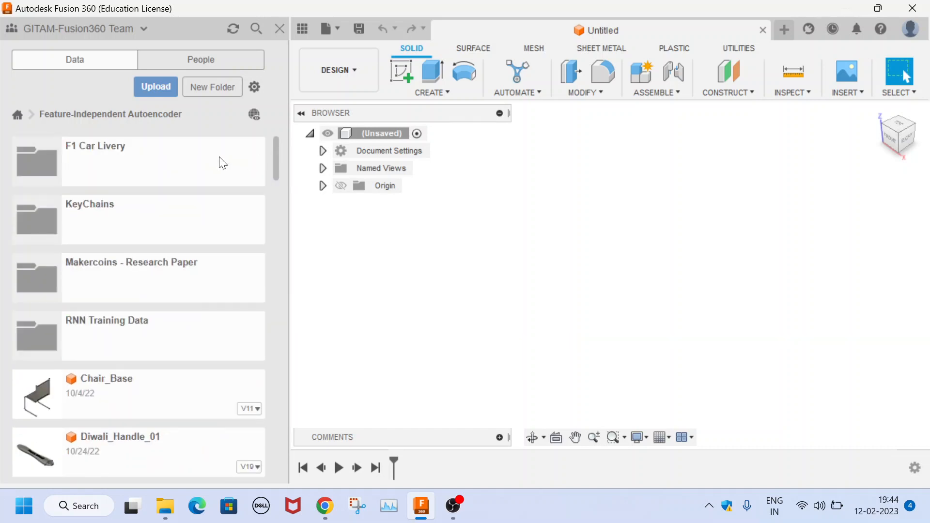
left_click(186, 162)
left_click_drag(277, 214, 278, 361)
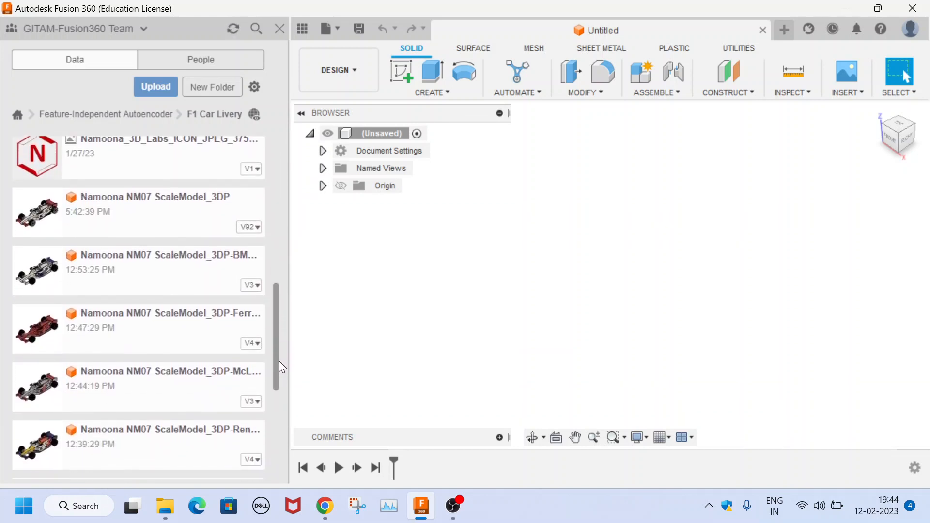
double_click(167, 207)
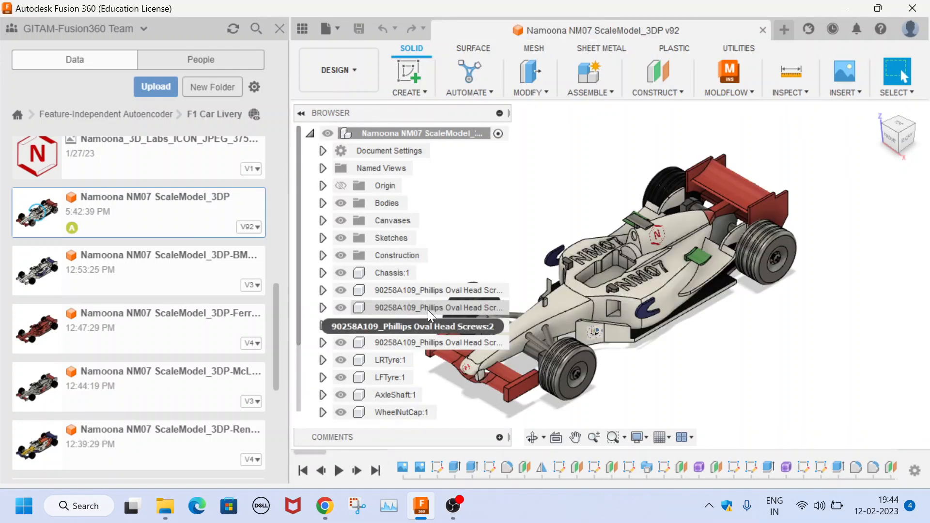
left_click(279, 29)
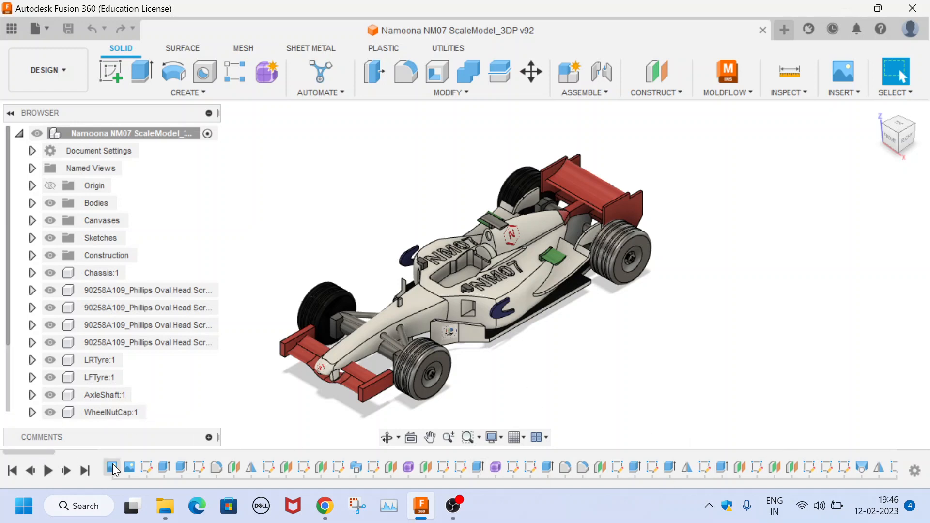
left_click_drag(39, 452, 14, 465)
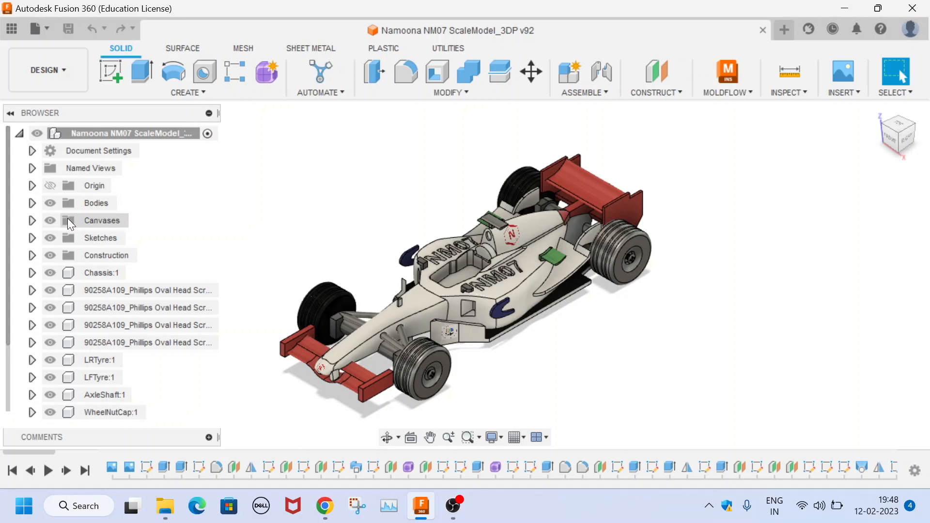
Show both reference canvases, Ferrari_F2007 and Ferrari_F2007_F1.
left_click(32, 221)
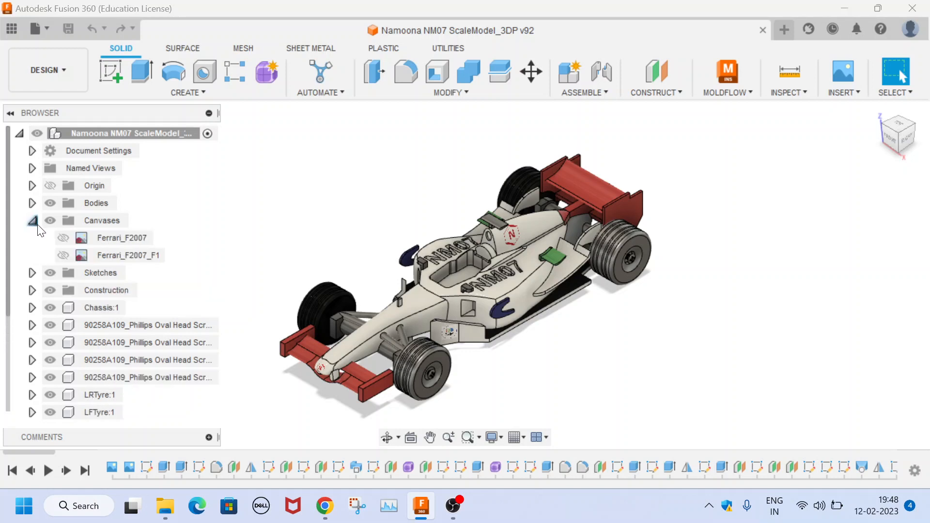
left_click(63, 238)
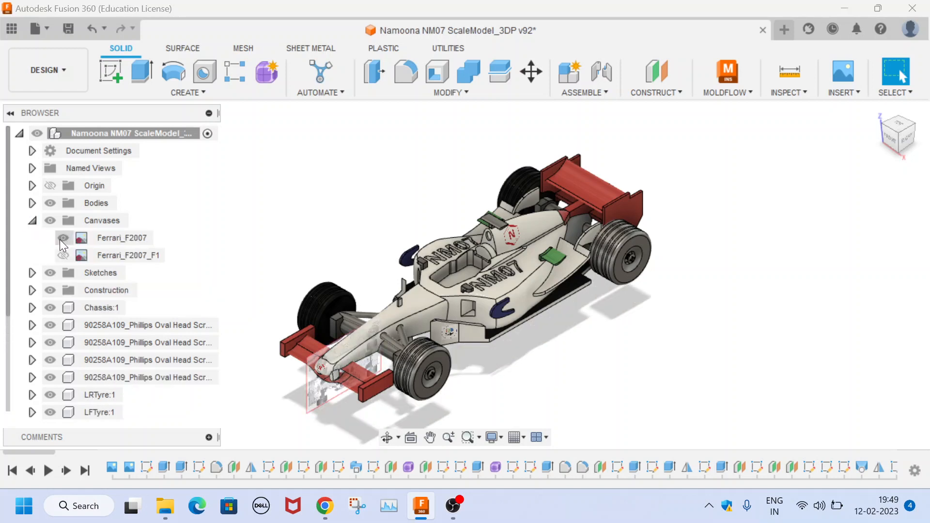
left_click(62, 255)
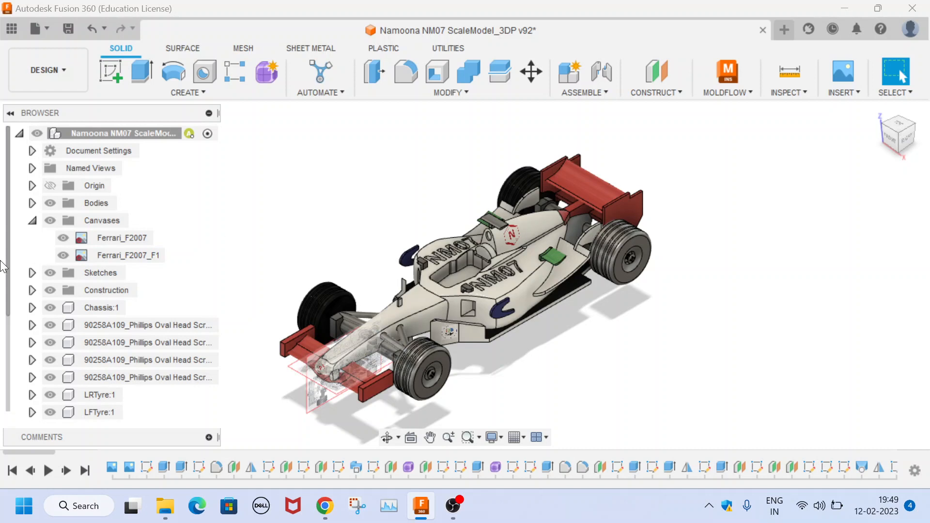
Hide the chassis, the four Phillips oval head screws and the LRTyre component.
left_click(51, 307)
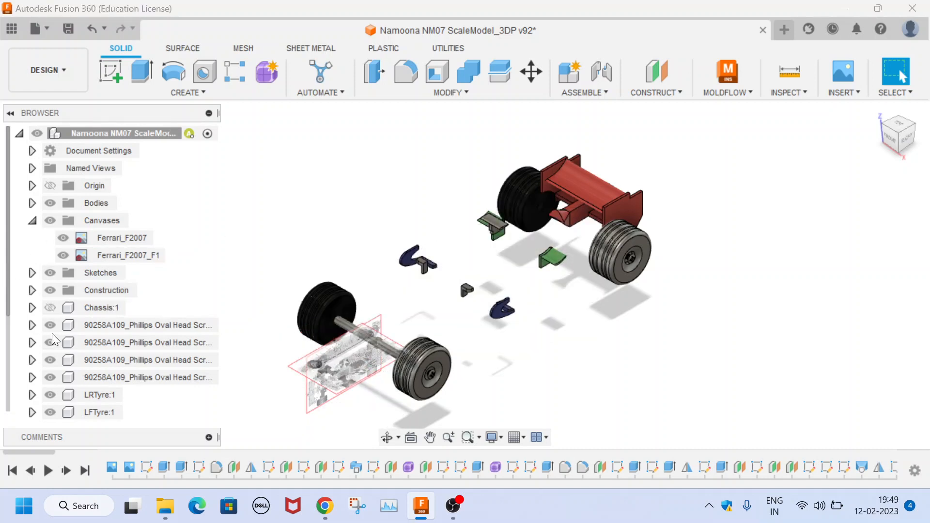
left_click(50, 327)
left_click(51, 343)
left_click(50, 360)
left_click(50, 377)
left_click(50, 395)
Hide the two mirrored tyres, the rear wing, the wheel nut cap, the axle shaft and the LFTyre component.
left_click_drag(7, 298, 5, 416)
left_click(50, 412)
left_click(49, 394)
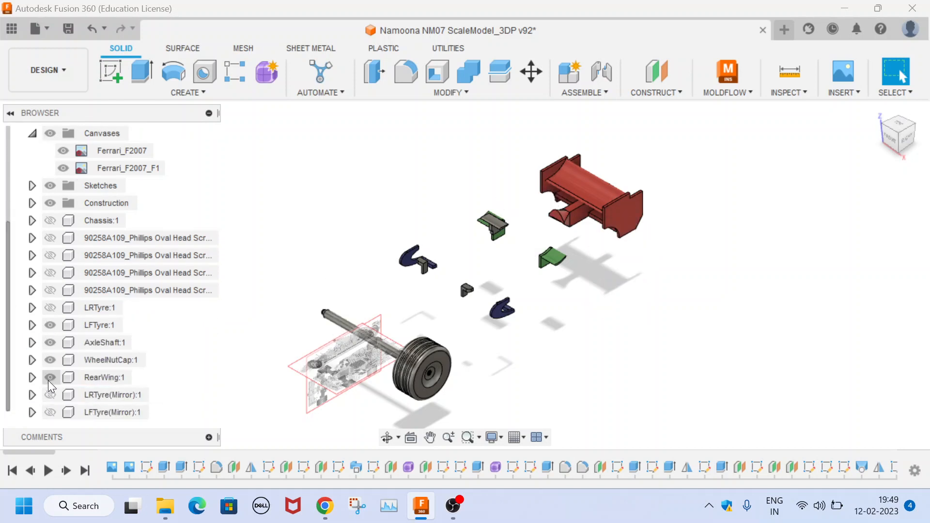
left_click(50, 377)
left_click(50, 360)
left_click(50, 342)
left_click(50, 325)
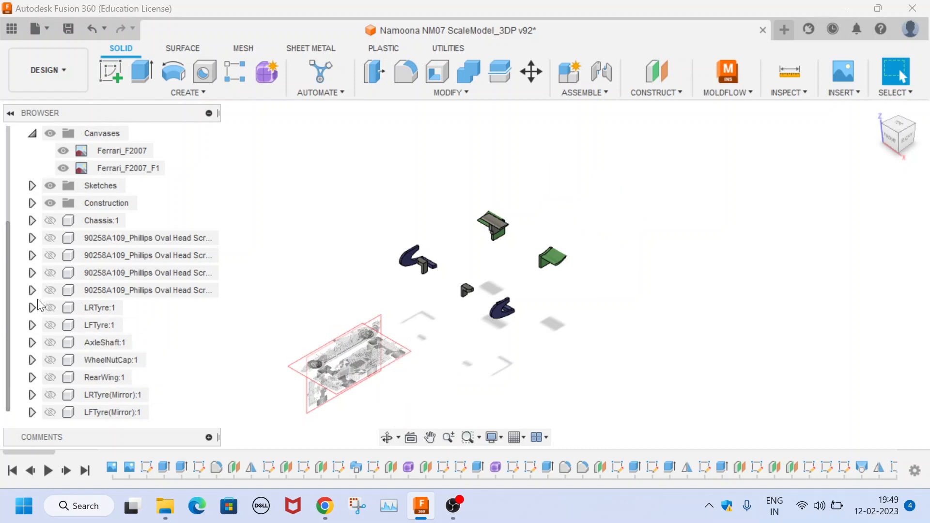
Hide all the loose bodies of the root component so that only the canvases are shown.
left_click_drag(7, 263, 8, 202)
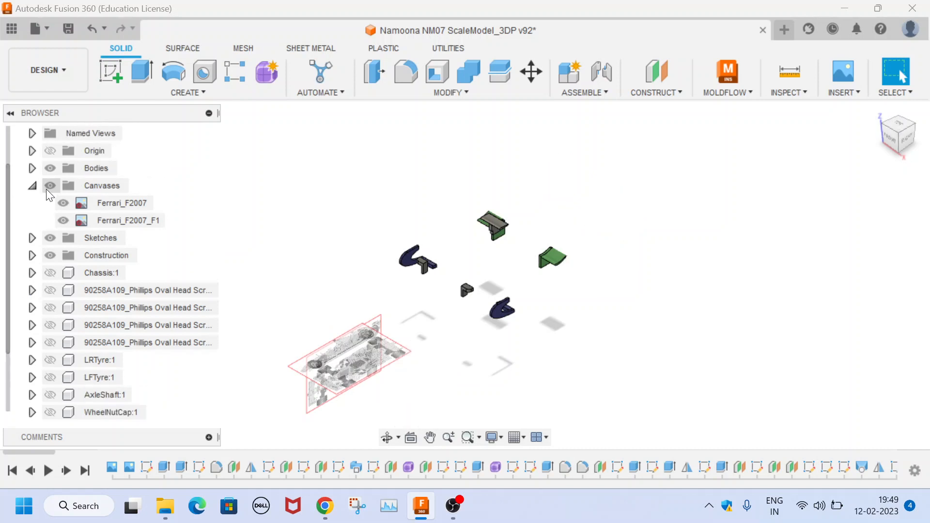
left_click(32, 168)
left_click(32, 168)
left_click(50, 168)
Examine the side and top blueprint canvases of the Ferrari F2007 from the right view.
scroll(371, 371, "up", 5)
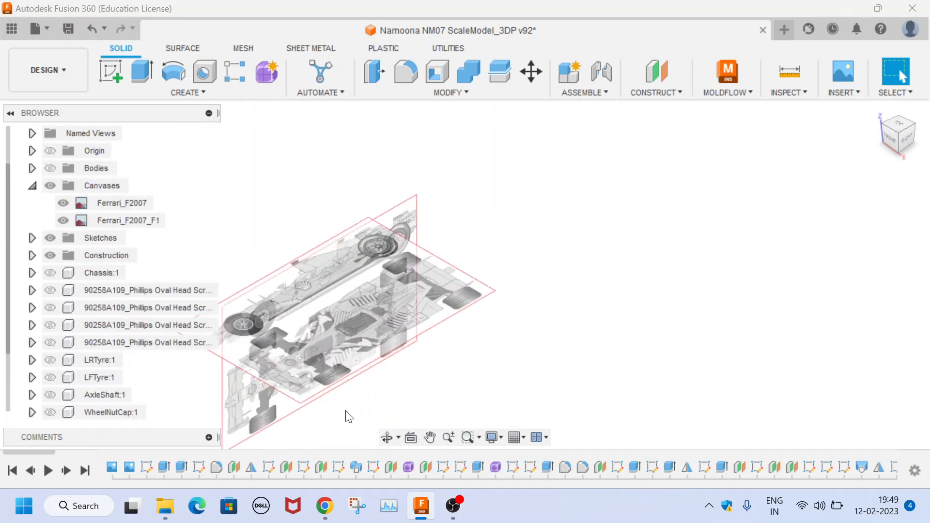
left_click(907, 141)
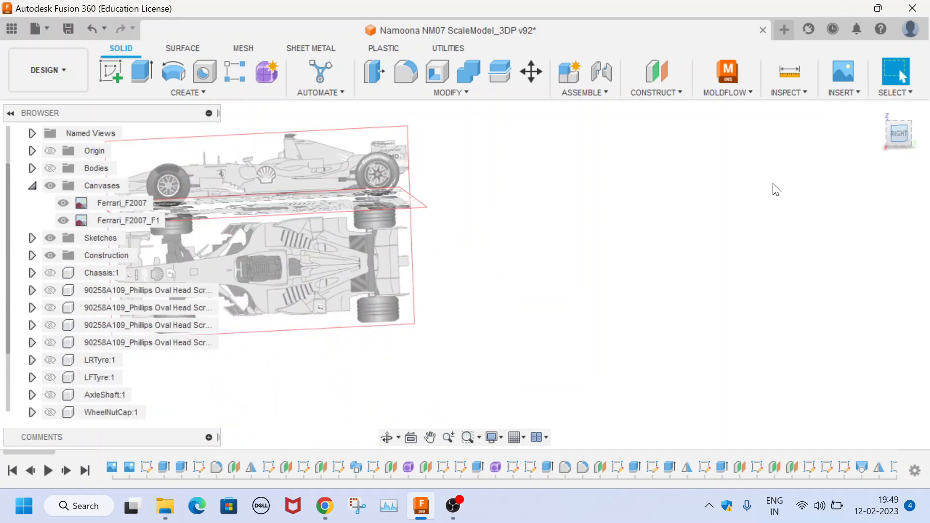
scroll(759, 330, "down", 4)
scroll(283, 293, "up", 6)
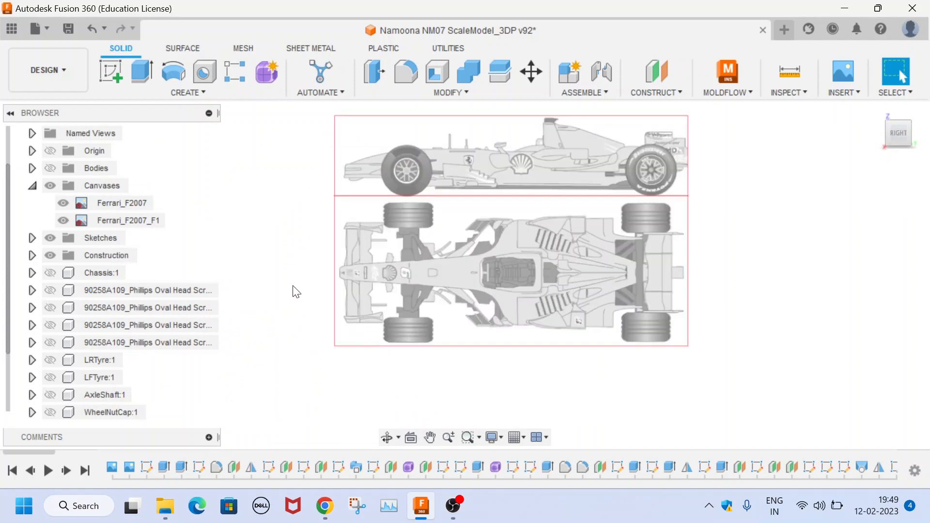
scroll(367, 378, "down", 1)
scroll(370, 384, "down", 1)
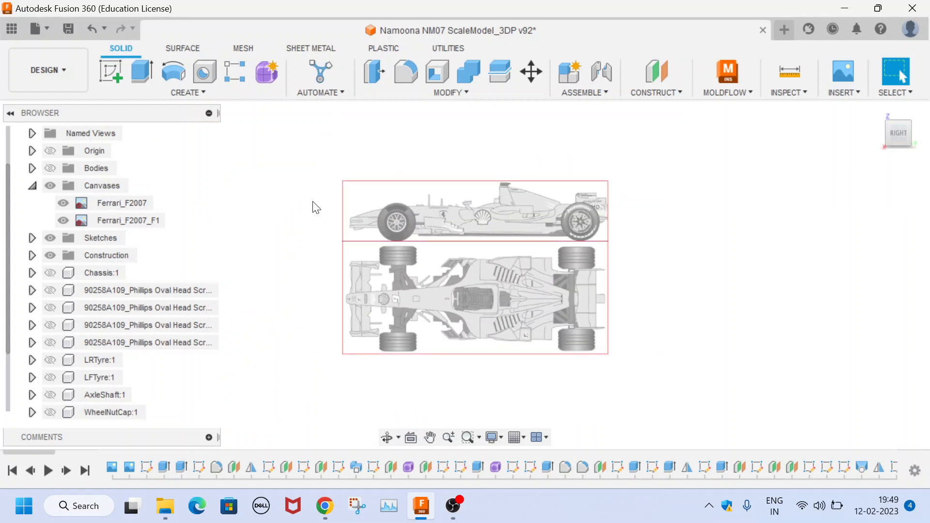
scroll(502, 374, "up", 1)
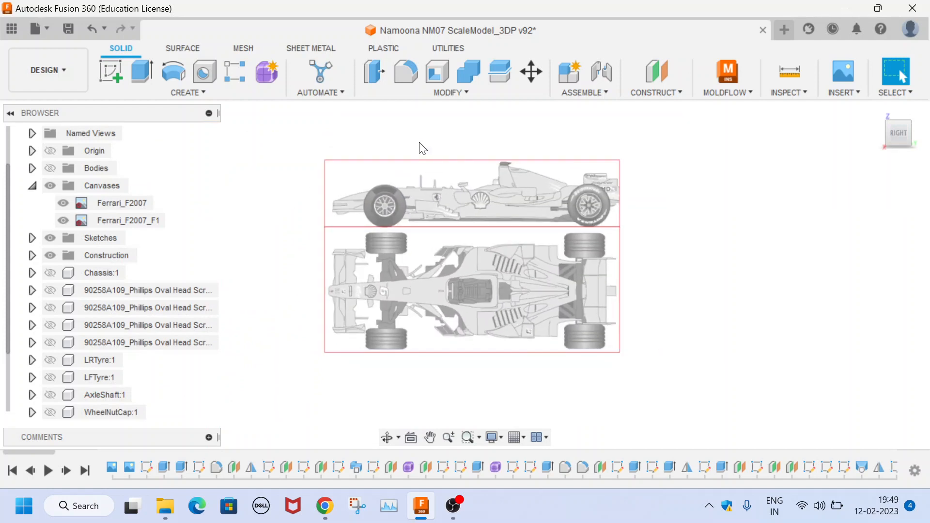
scroll(422, 146, "up", 1)
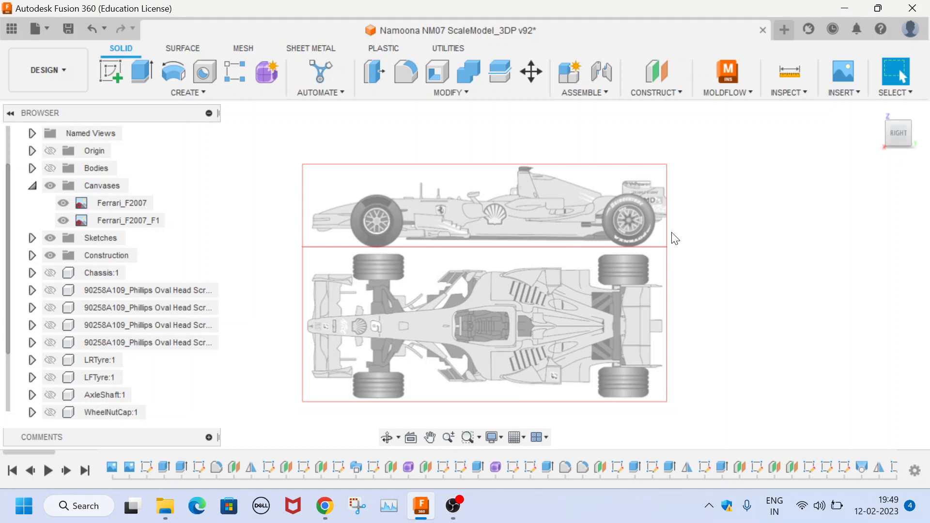
Switch to Chrome and search Google in a new tab for "ferrari f2007 blueprint".
left_click(324, 505)
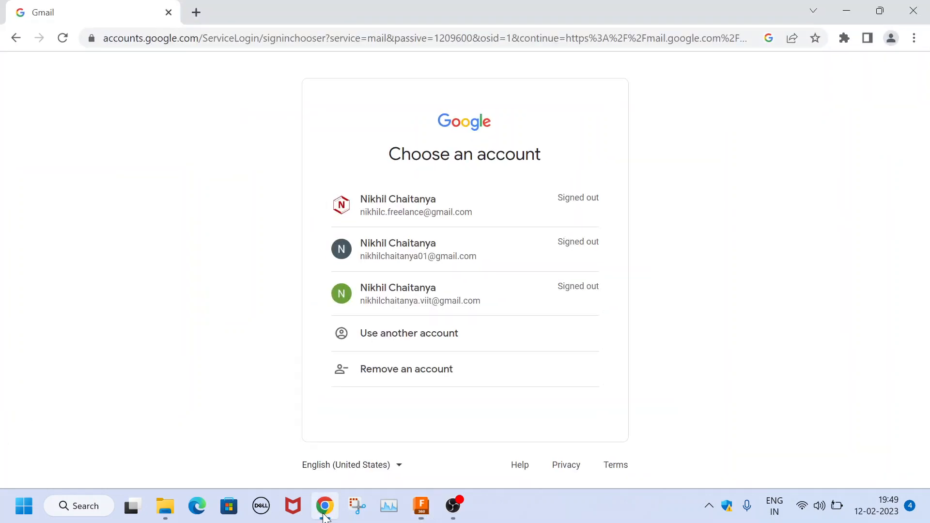
left_click(195, 12)
left_click(213, 43)
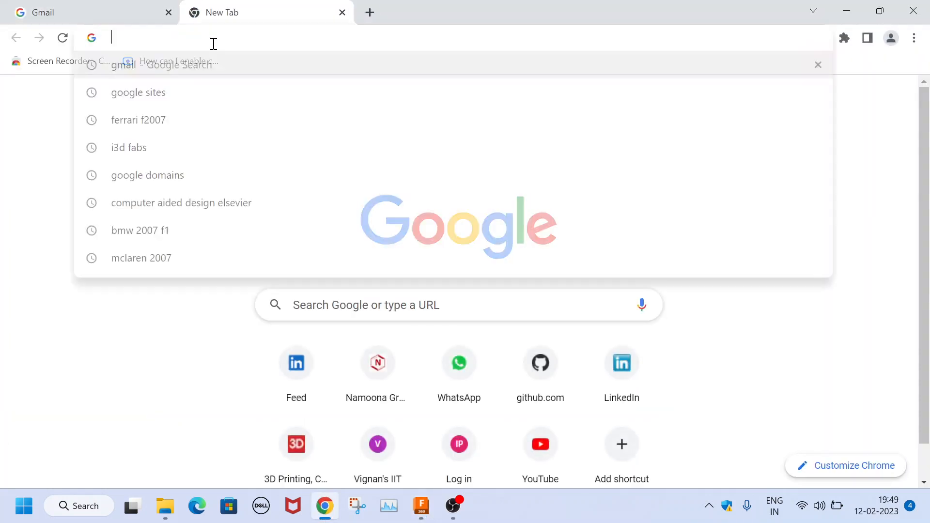
type("ferrar")
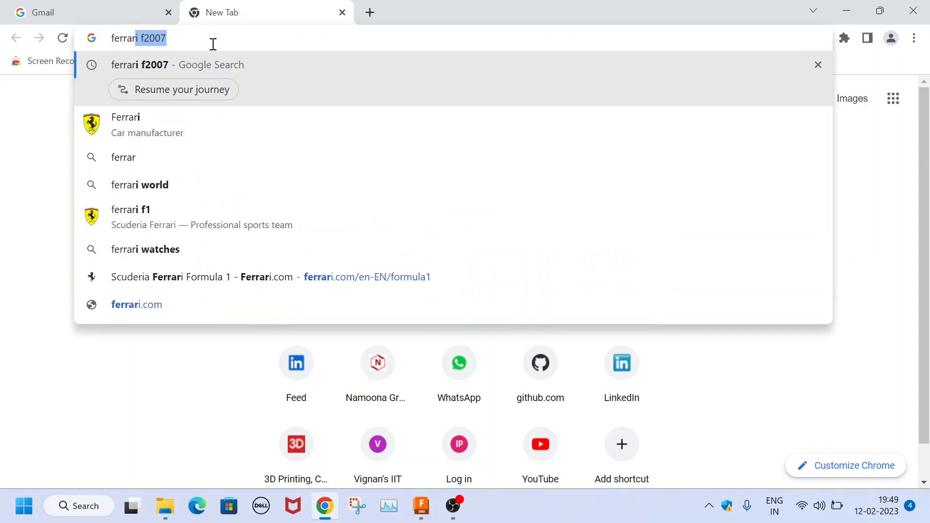
type("i f2007 ")
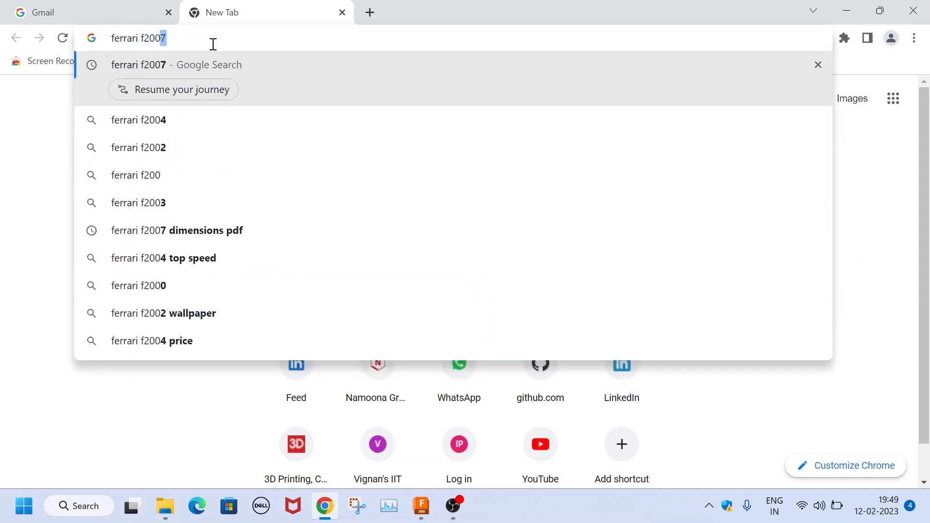
type("blu")
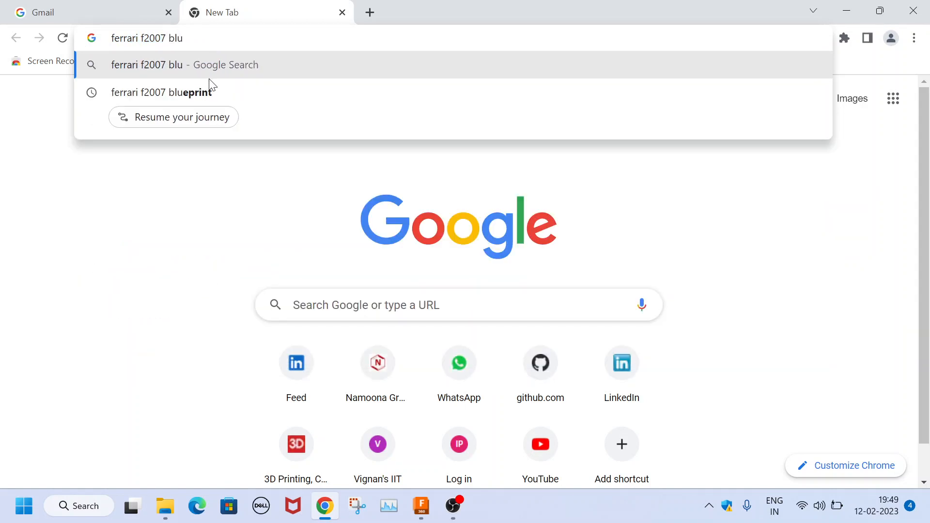
left_click(210, 89)
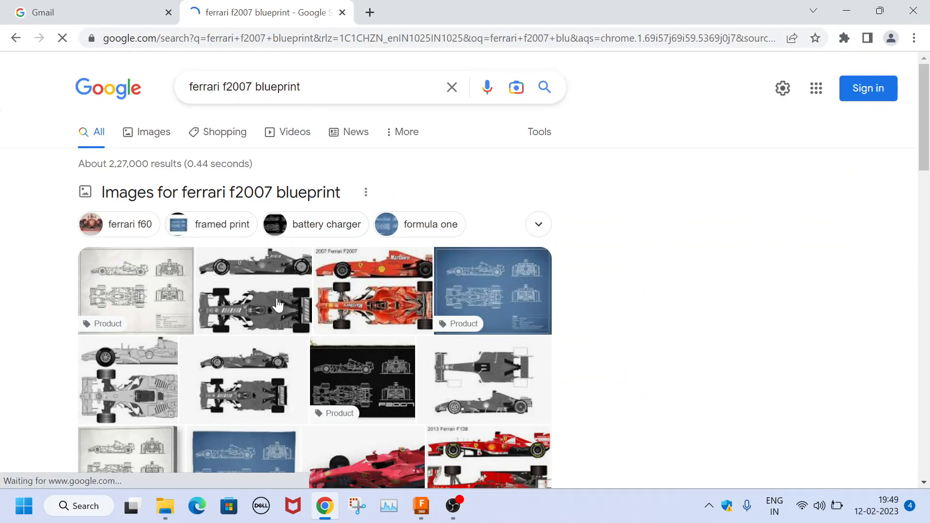
Try to save the red 2007 Ferrari F2007 side-and-top view image from the results, and switch back to Fusion 360.
left_click(378, 279)
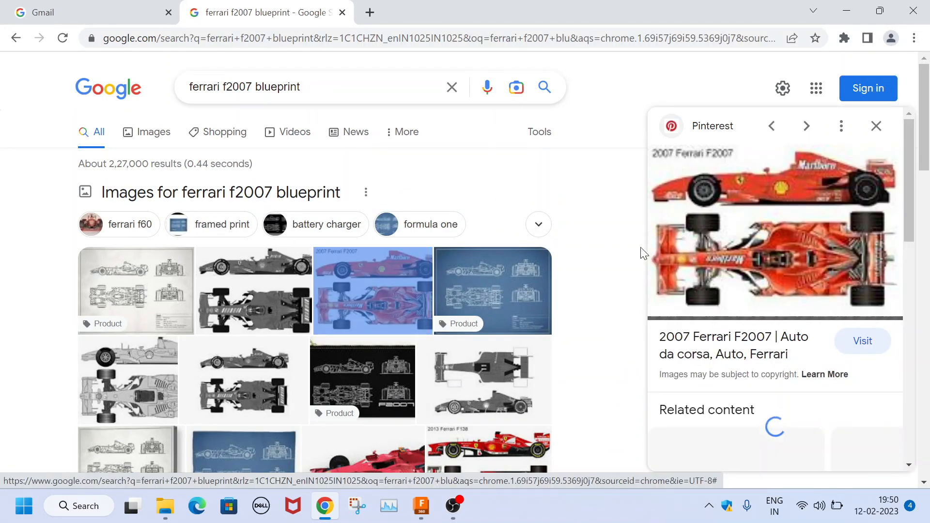
right_click(768, 232)
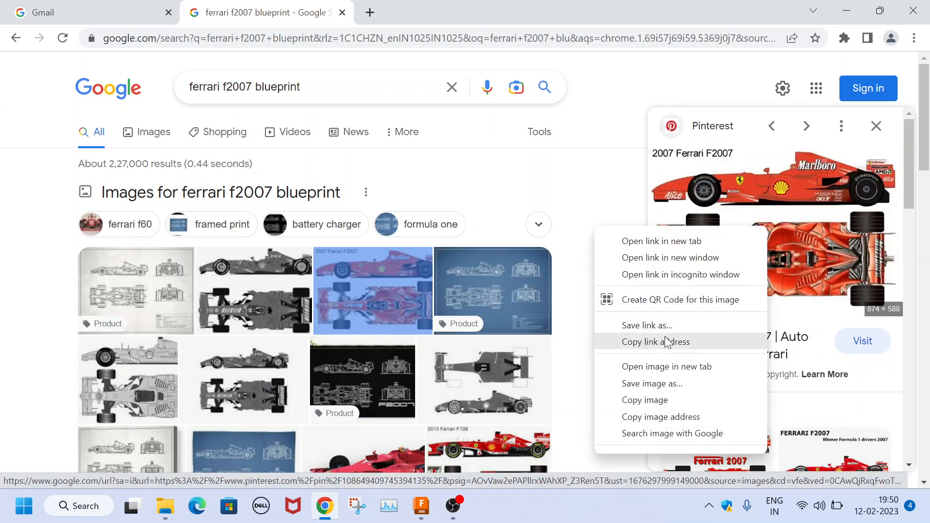
left_click(668, 383)
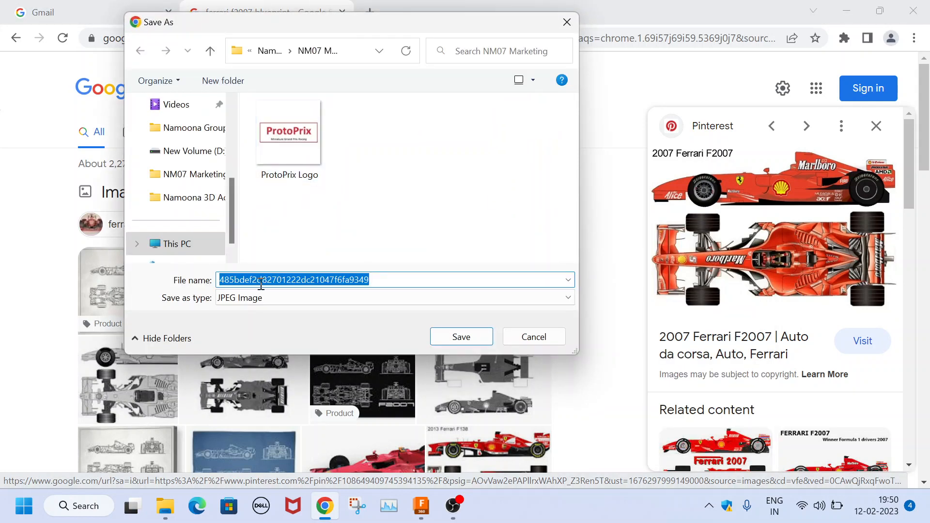
left_click(534, 337)
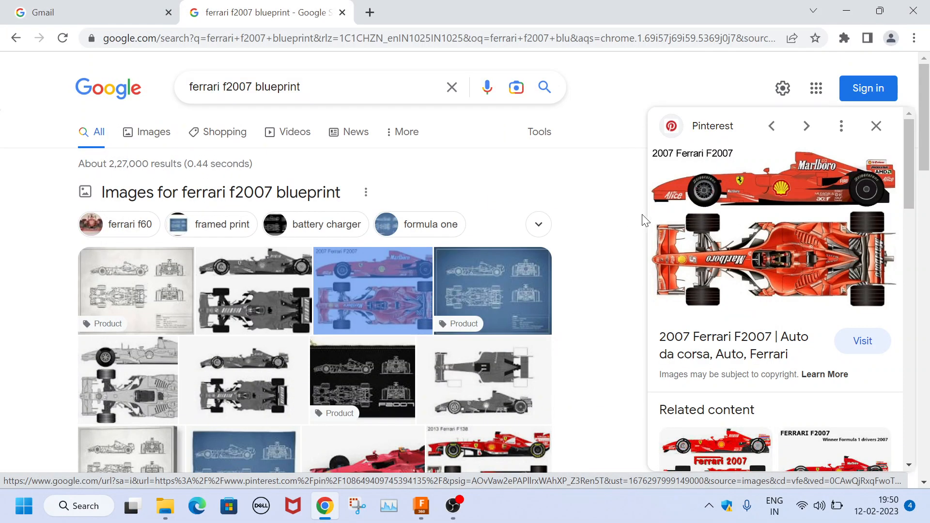
left_click(851, 6)
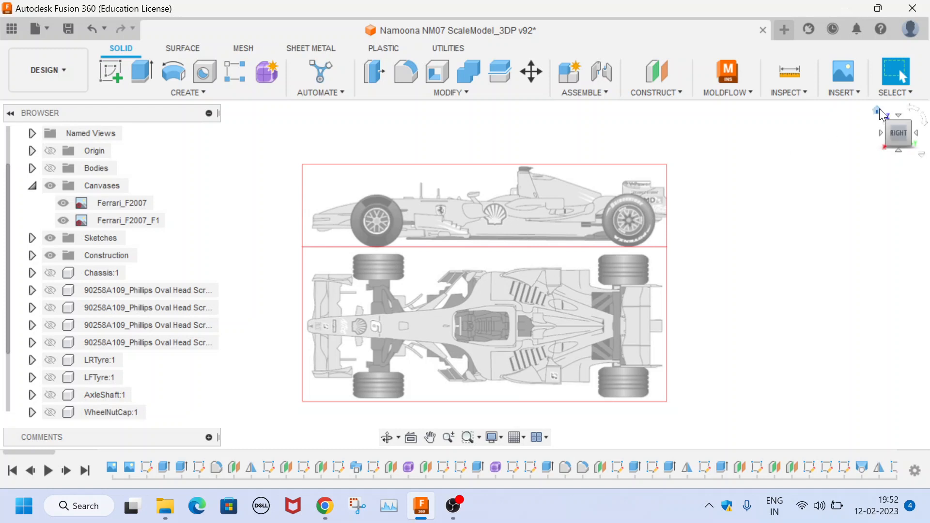
Start inserting a new canvas using the project image Ferrari_F2007_F1.jpg.
left_click(878, 111)
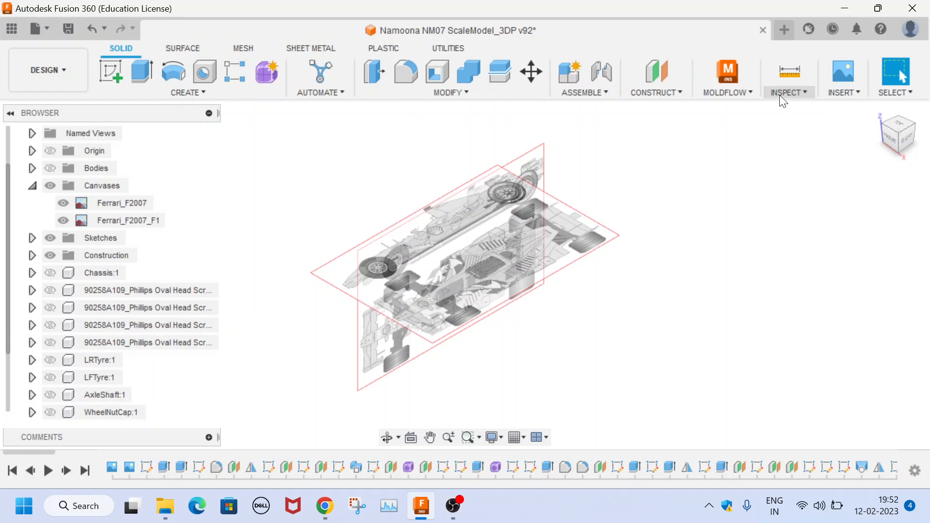
left_click(835, 92)
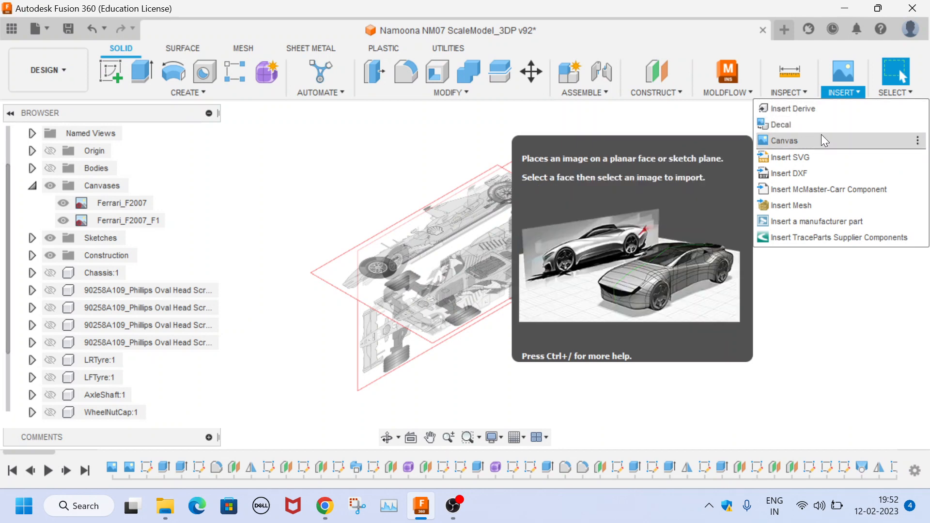
left_click(798, 144)
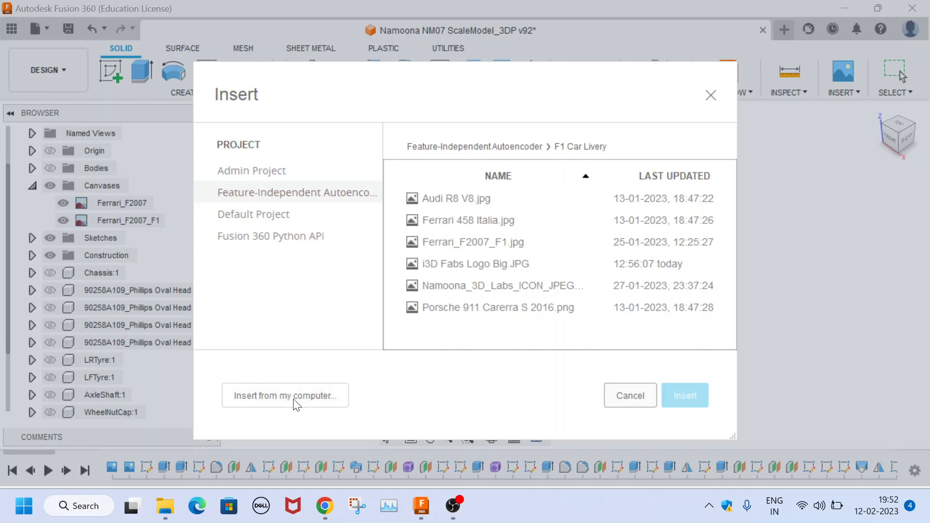
left_click(477, 241)
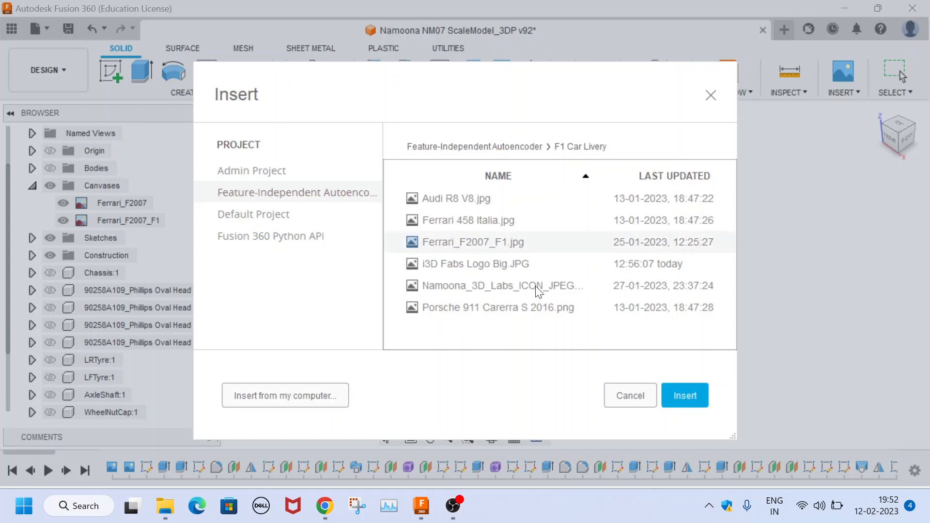
left_click(681, 396)
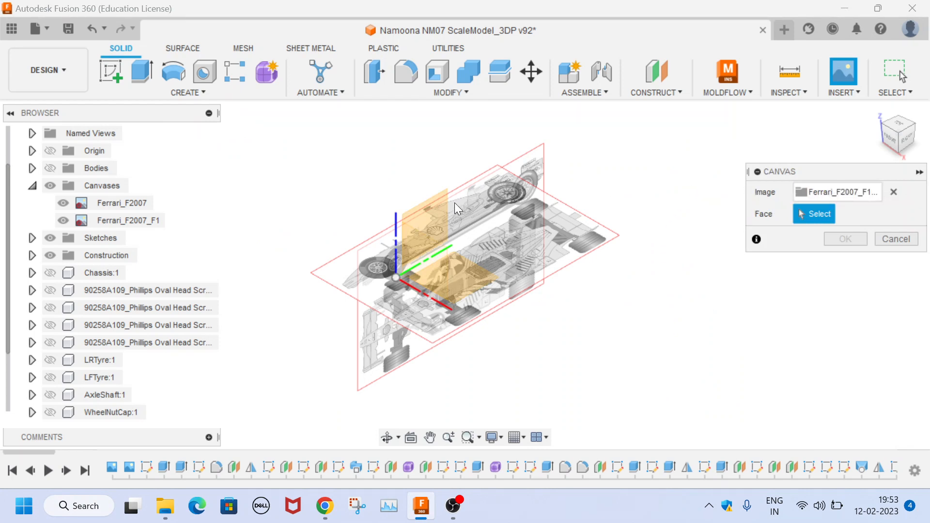
Place the canvas on the XZ plane, shifted about -1.7 mm in X and about -0.9 mm in Y.
left_click(444, 266)
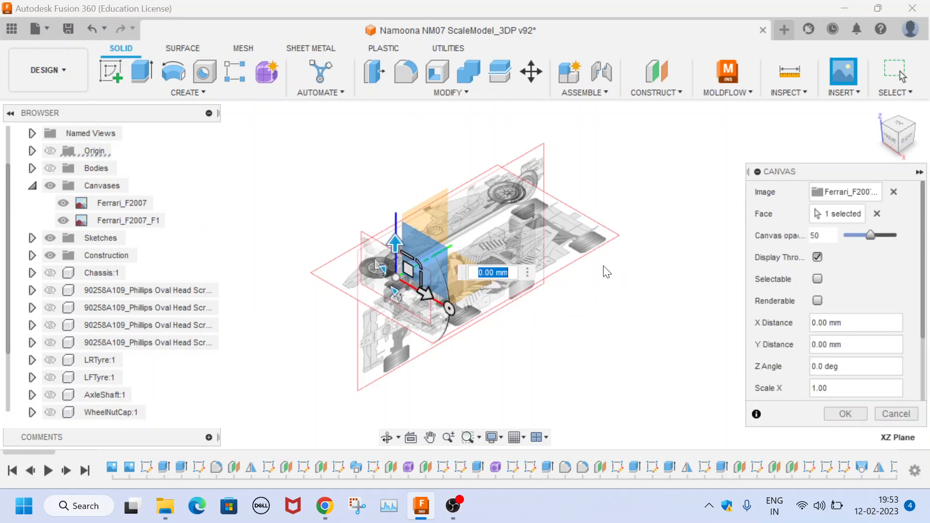
left_click(890, 143)
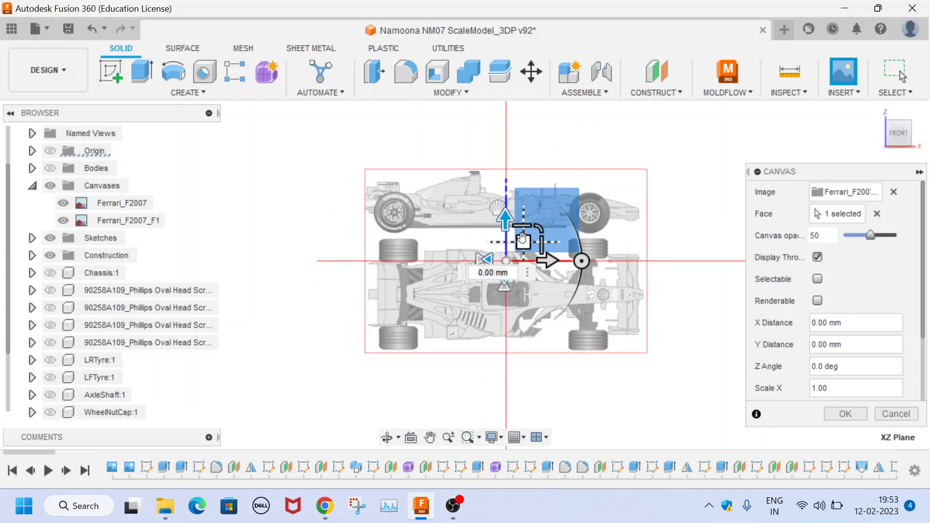
left_click_drag(525, 242, 510, 273)
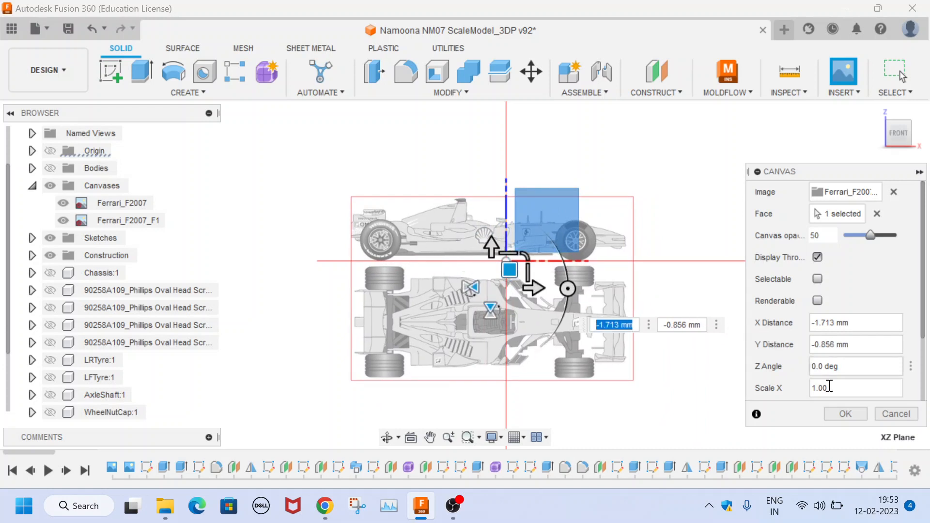
left_click(844, 414)
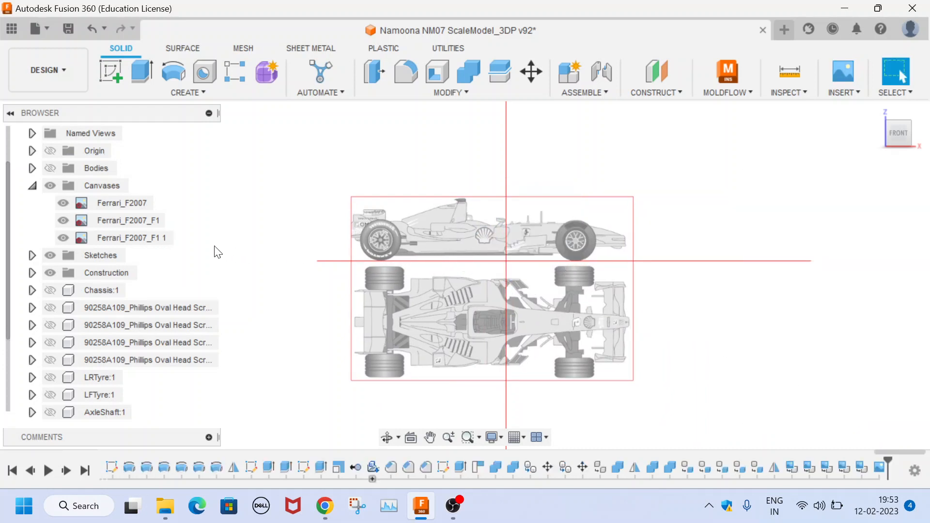
Calibrate the new front-plane canvas to 45.25 mm between the side-view car's rear wing end and its nose tip.
left_click(158, 237)
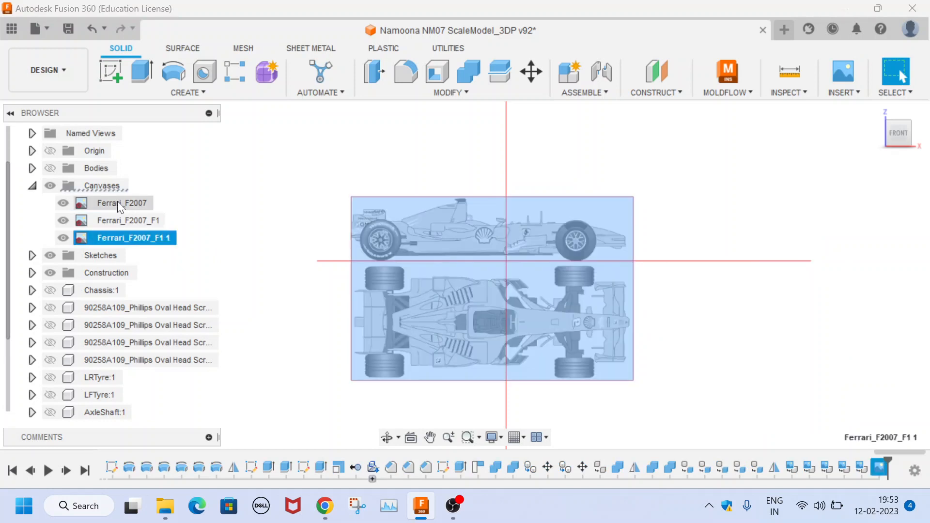
right_click(127, 237)
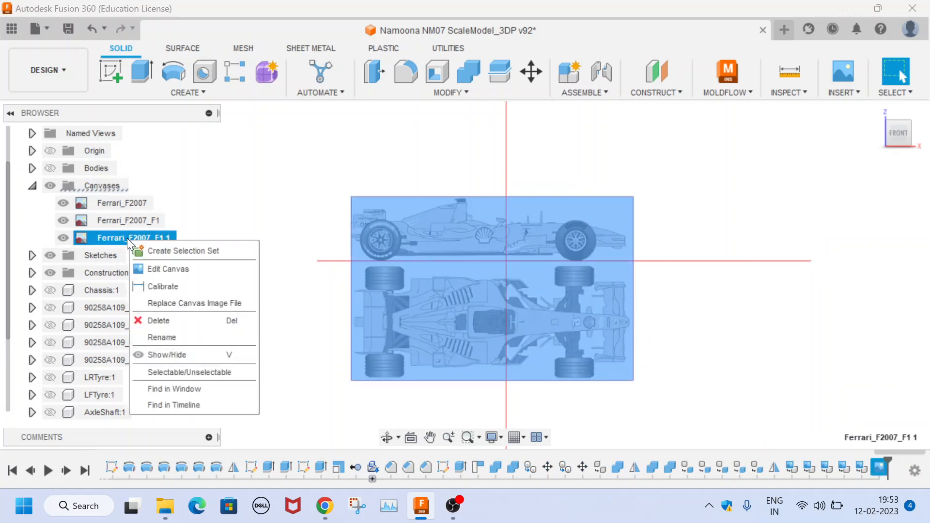
left_click(160, 285)
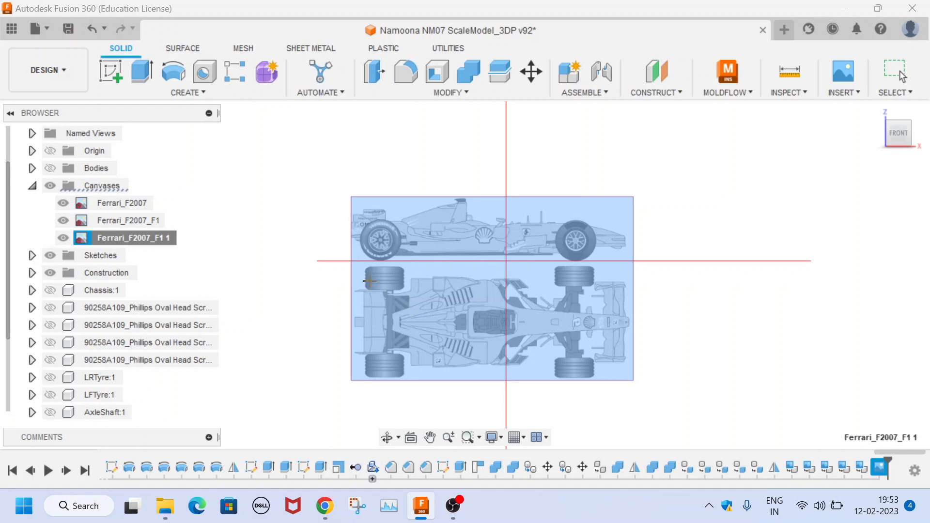
left_click(351, 237)
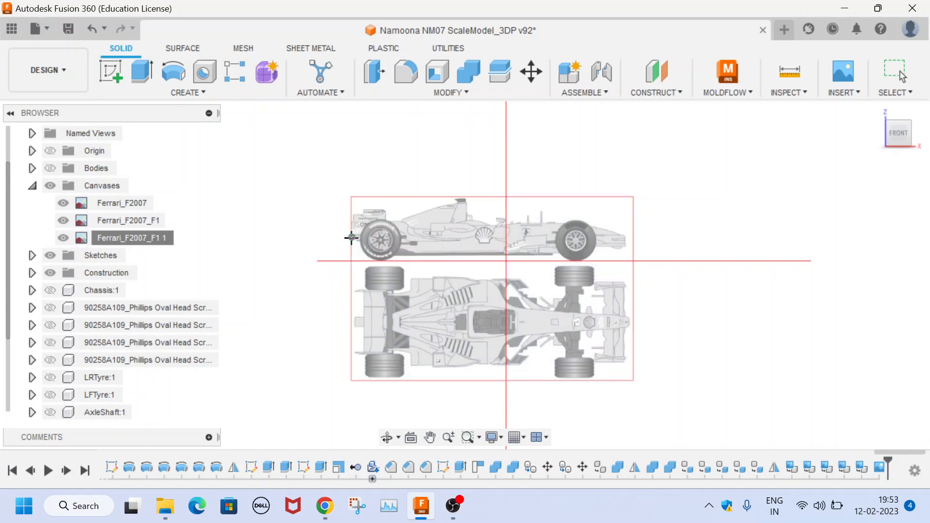
left_click(624, 240)
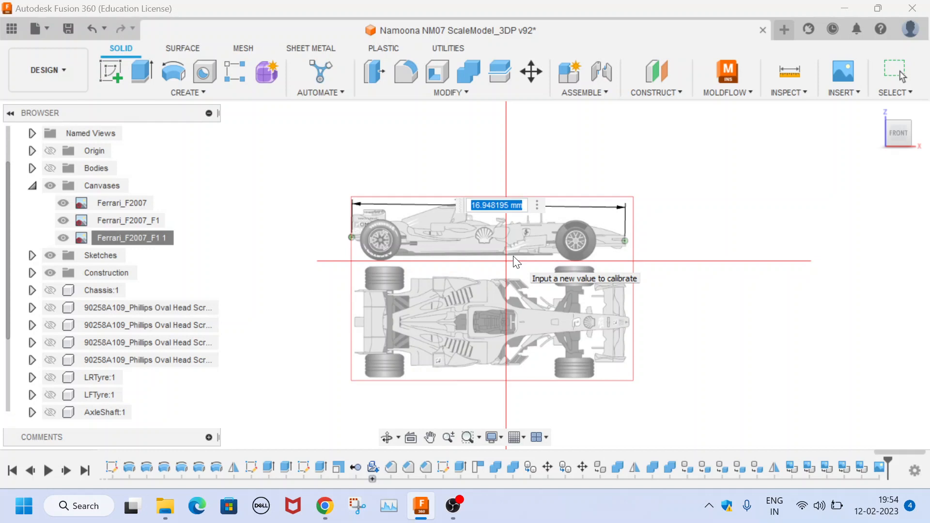
type("45.")
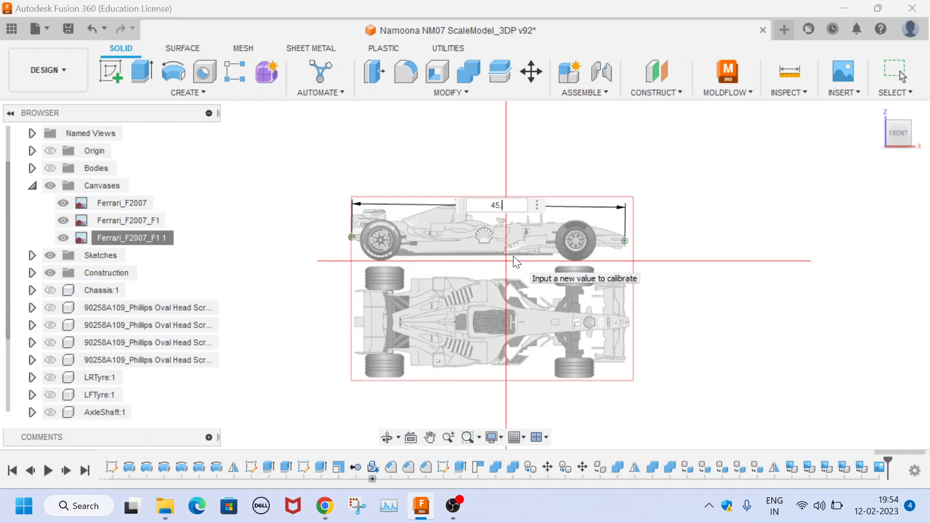
type("25")
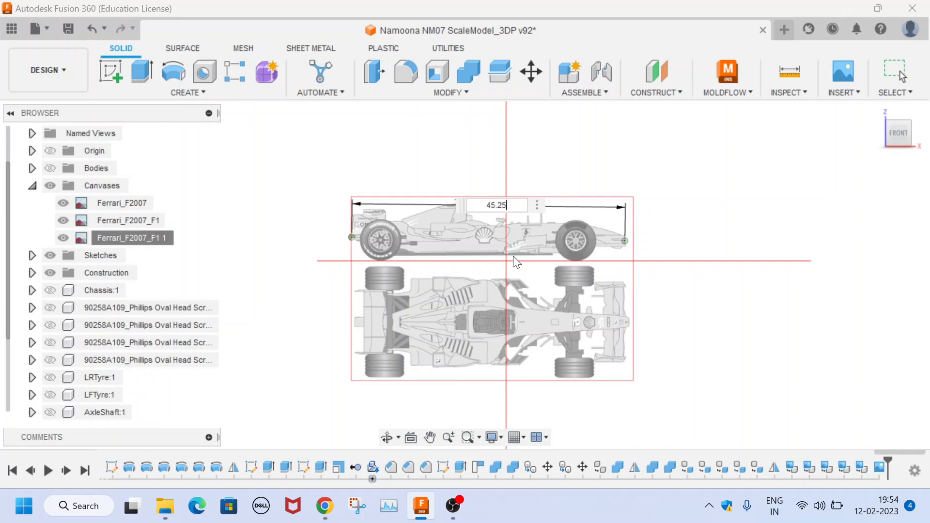
key("Return")
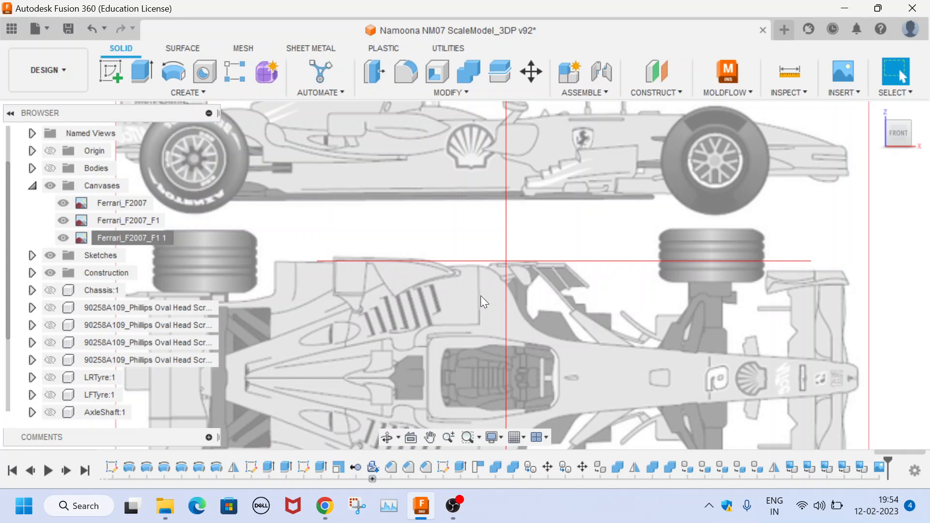
scroll(494, 344, "down", 5)
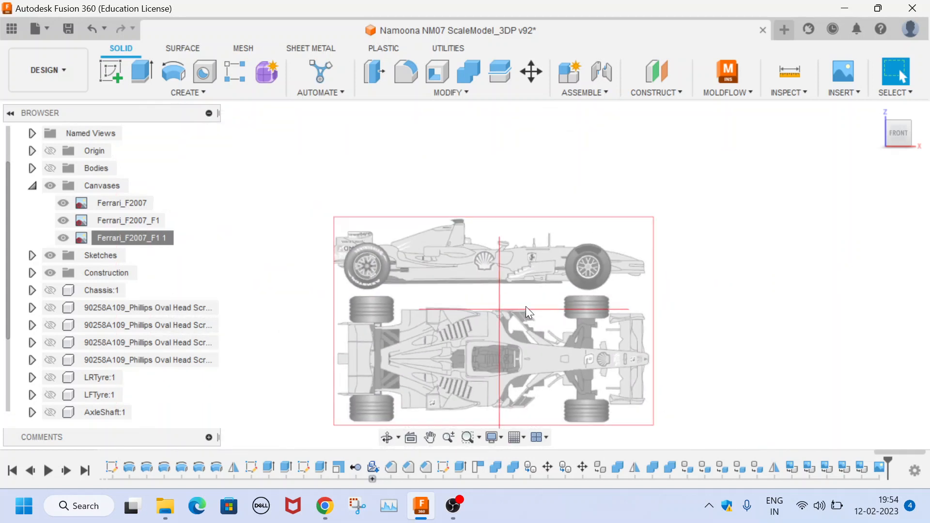
Hide all three Ferrari canvases and show the Chassis component.
left_click(875, 112)
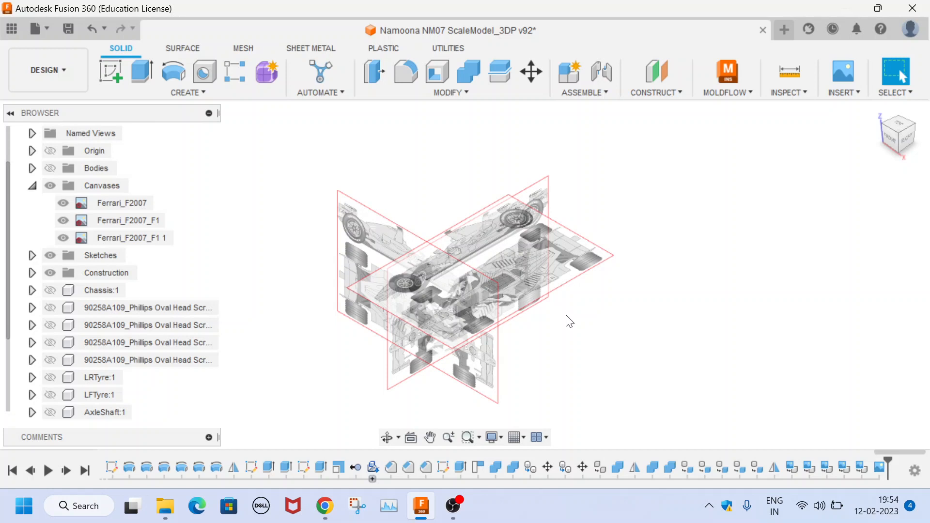
left_click(69, 240)
left_click(63, 237)
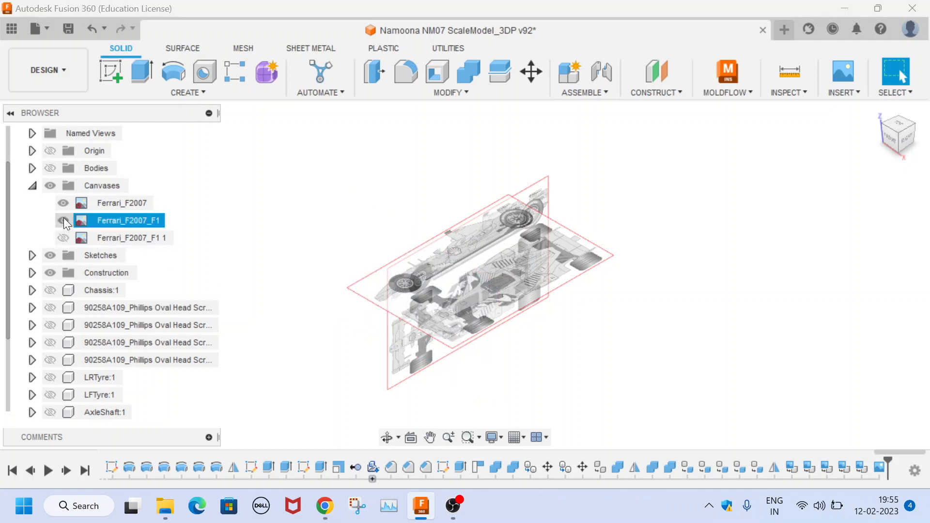
left_click(63, 220)
left_click(63, 204)
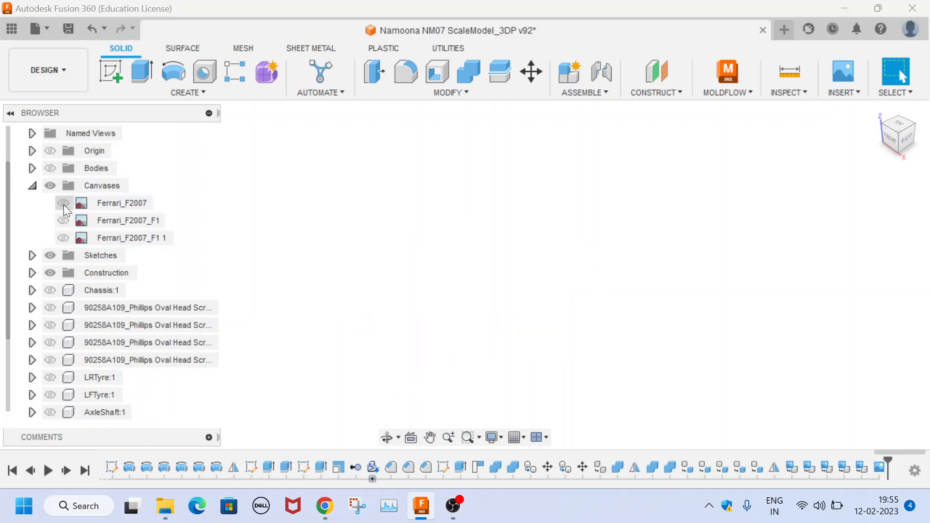
left_click(36, 188)
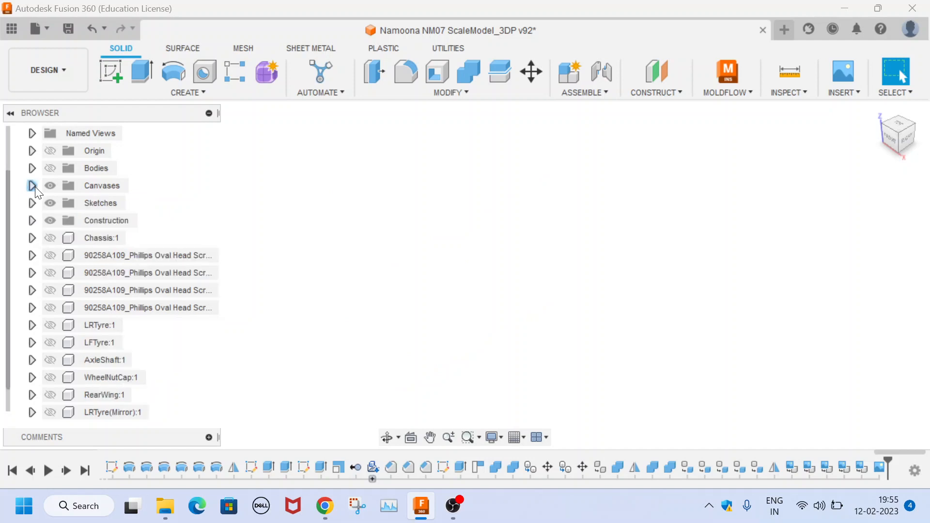
left_click(50, 237)
scroll(301, 411, "down", 5)
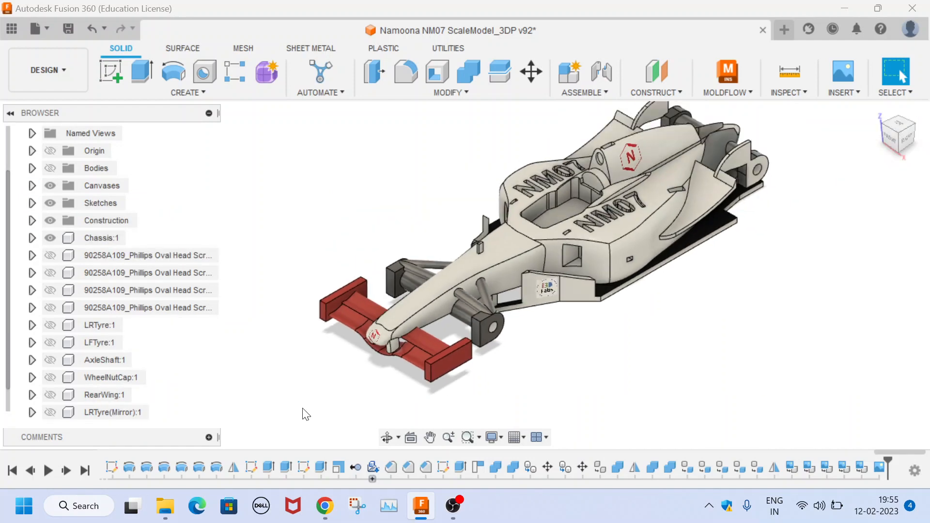
Open Sketch1 from the start of the timeline for editing and show the Ferrari_F2007 canvas behind it.
left_click(303, 468)
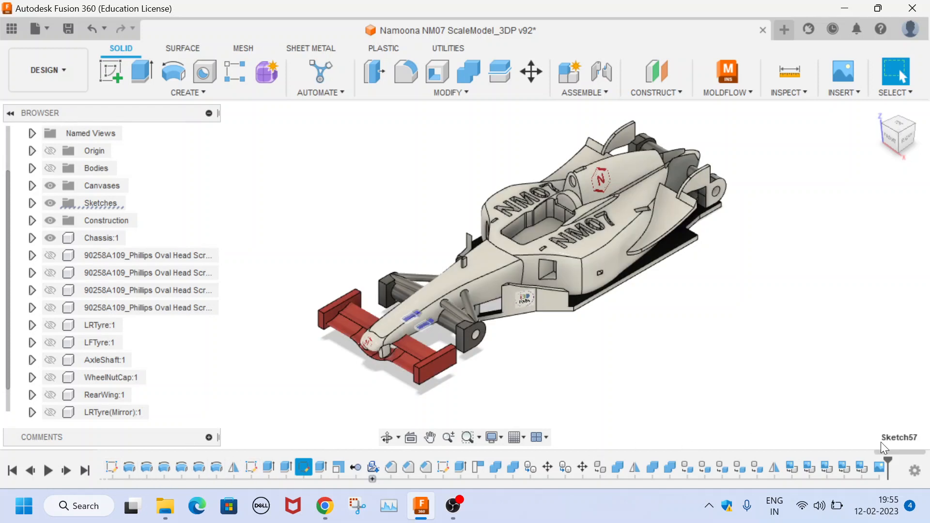
left_click_drag(890, 452, 18, 478)
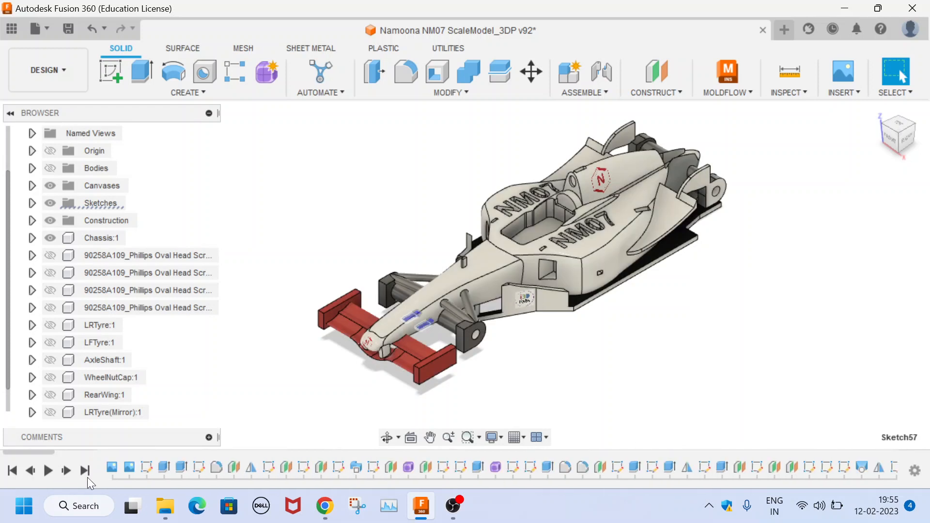
left_click(147, 467)
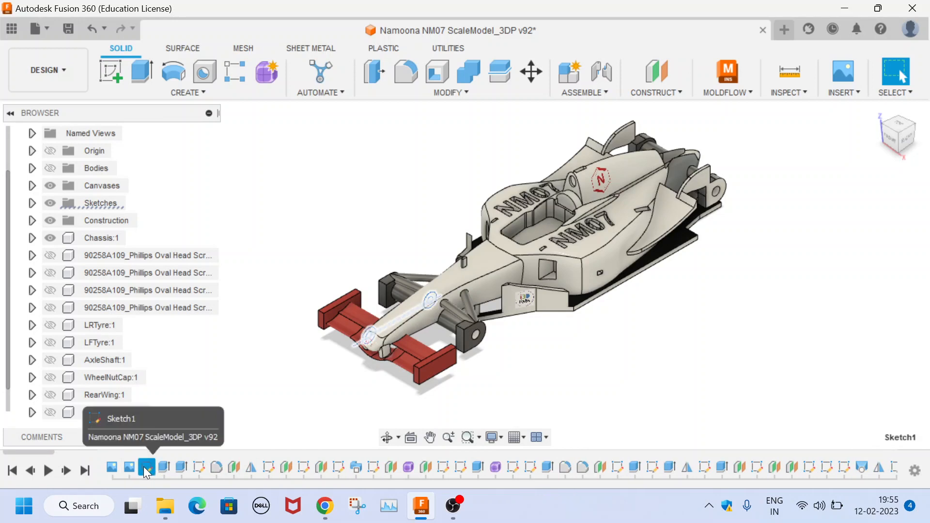
right_click(141, 467)
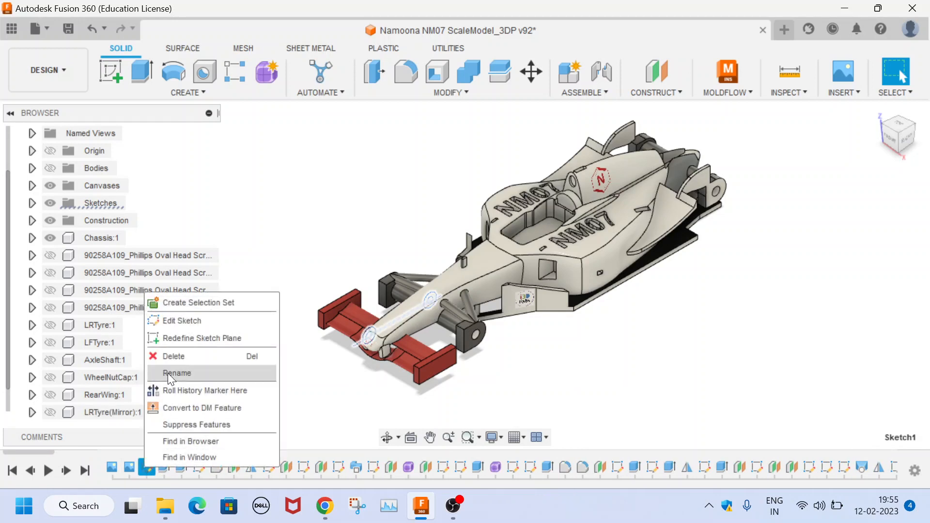
left_click(181, 321)
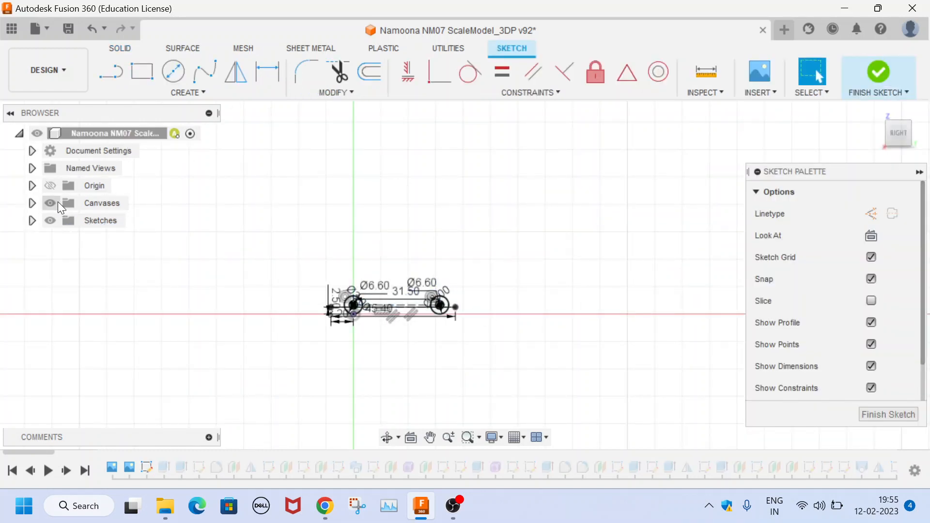
left_click(32, 203)
left_click(63, 220)
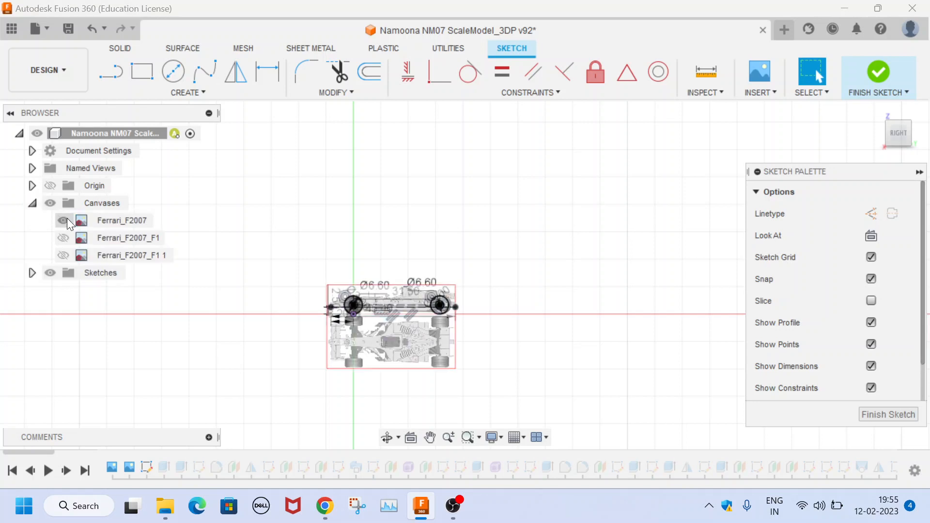
Examine how the sketch's wheel circles, centre lines and length dimensions line up with the side-view blueprint.
scroll(361, 337, "up", 9)
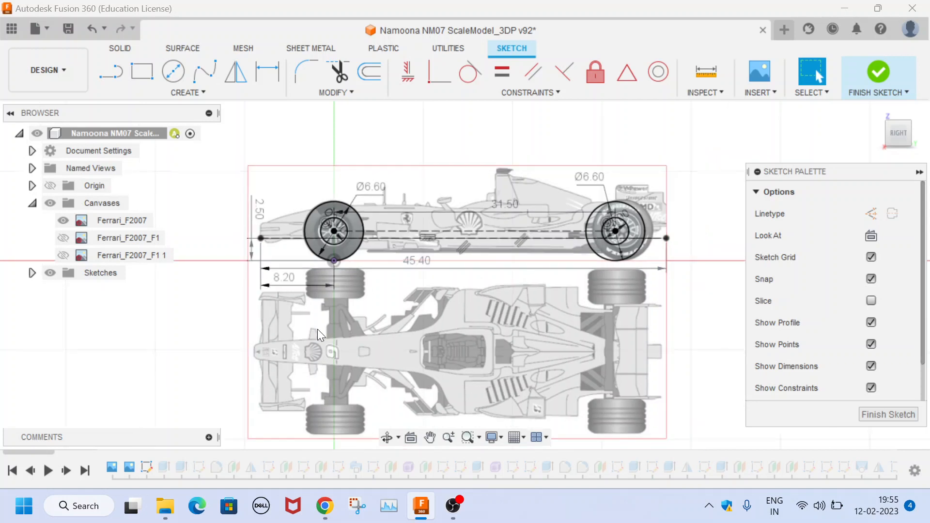
scroll(580, 302, "up", 3)
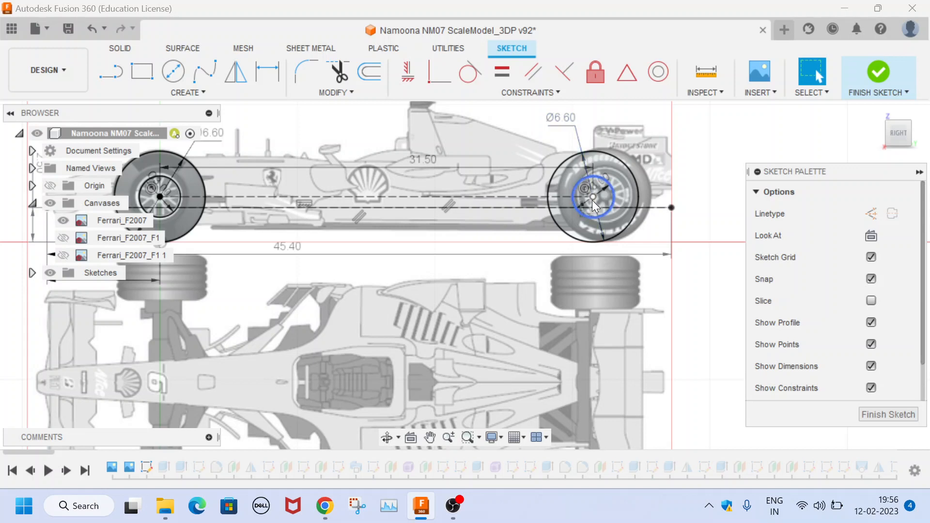
scroll(644, 341, "down", 2)
scroll(643, 341, "down", 3)
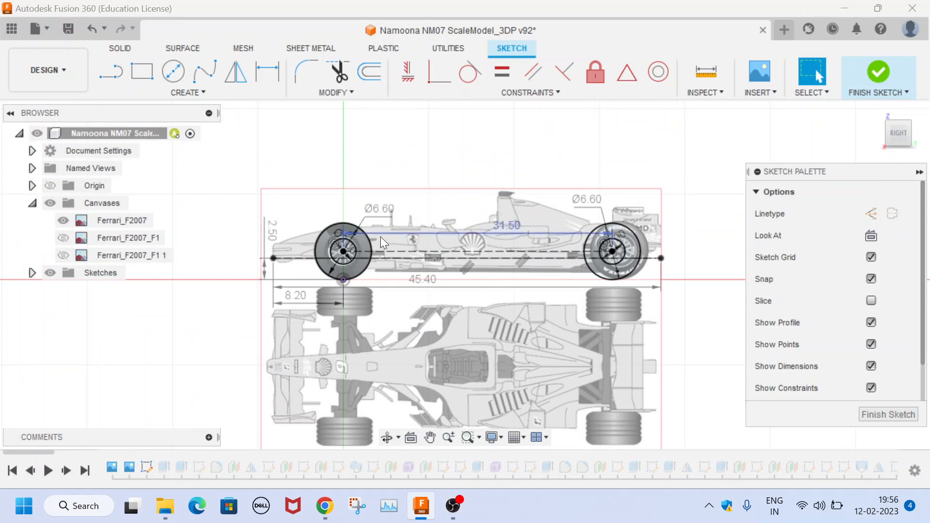
scroll(353, 249, "up", 4)
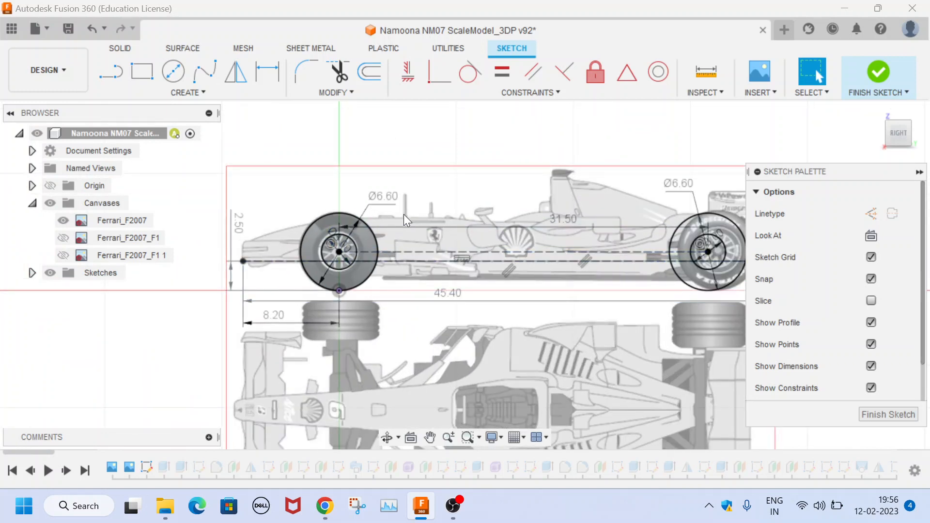
scroll(373, 261, "up", 1)
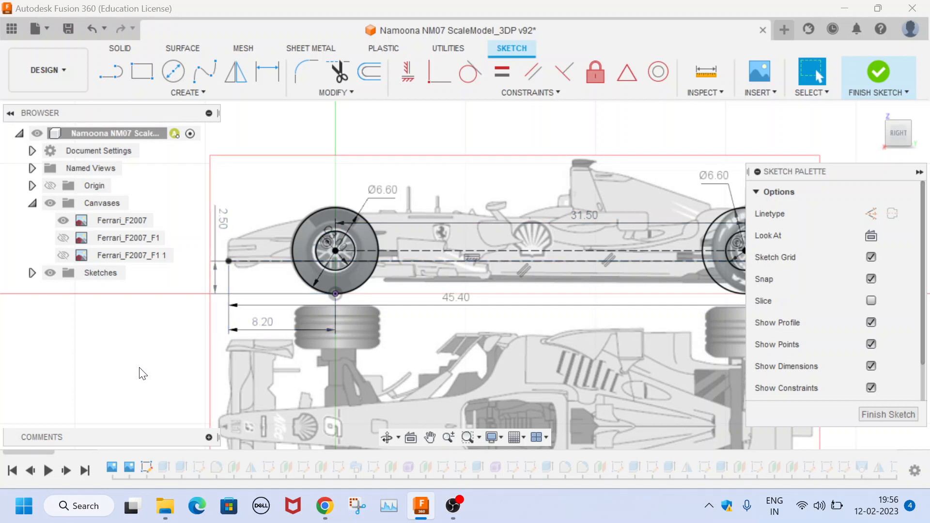
scroll(143, 373, "down", 1)
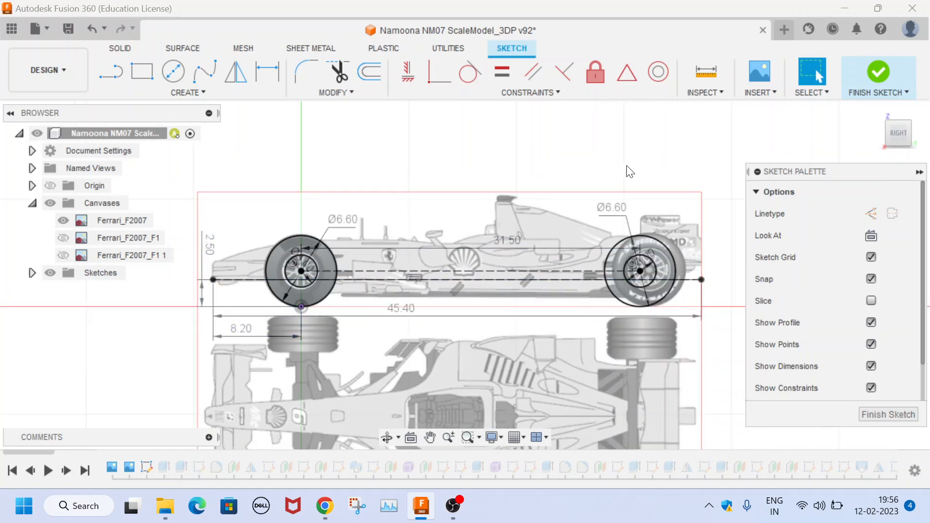
Finish editing the layout sketch and bring the end of the timeline into view.
left_click(876, 74)
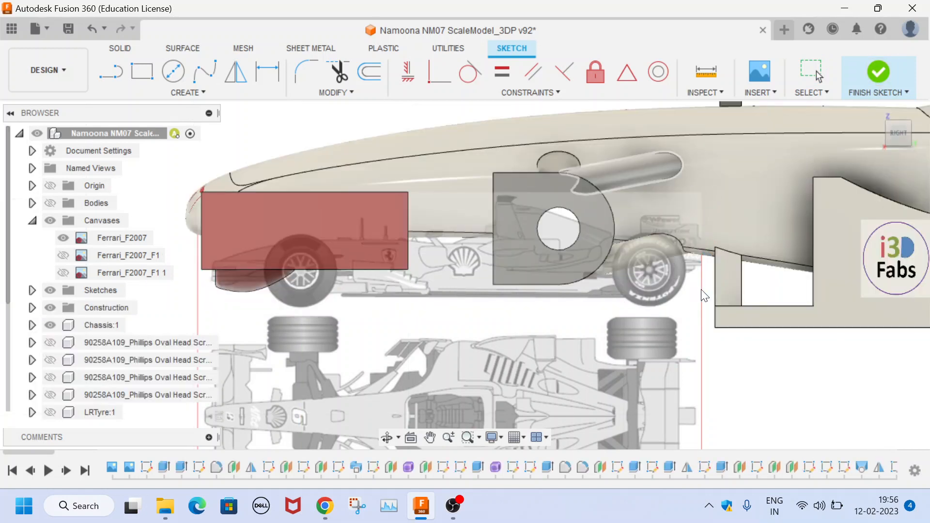
scroll(460, 329, "down", 3)
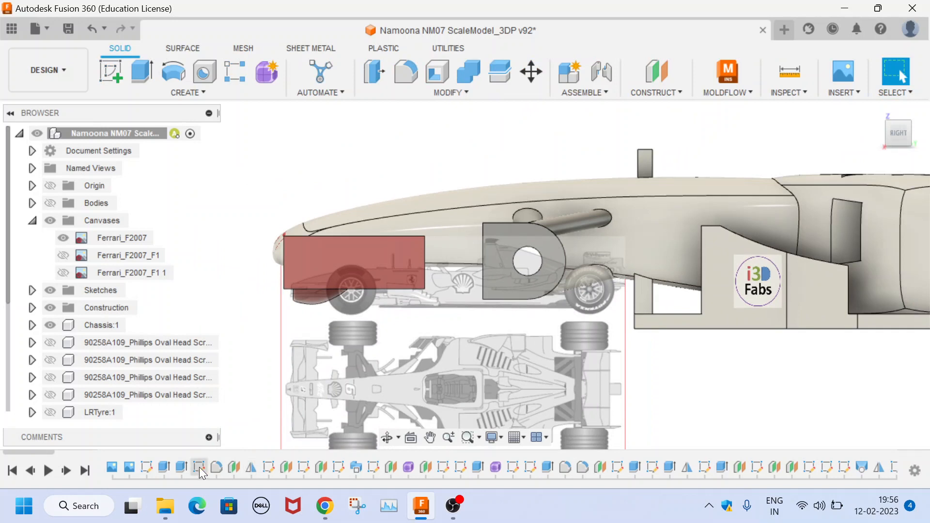
left_click_drag(19, 452, 905, 426)
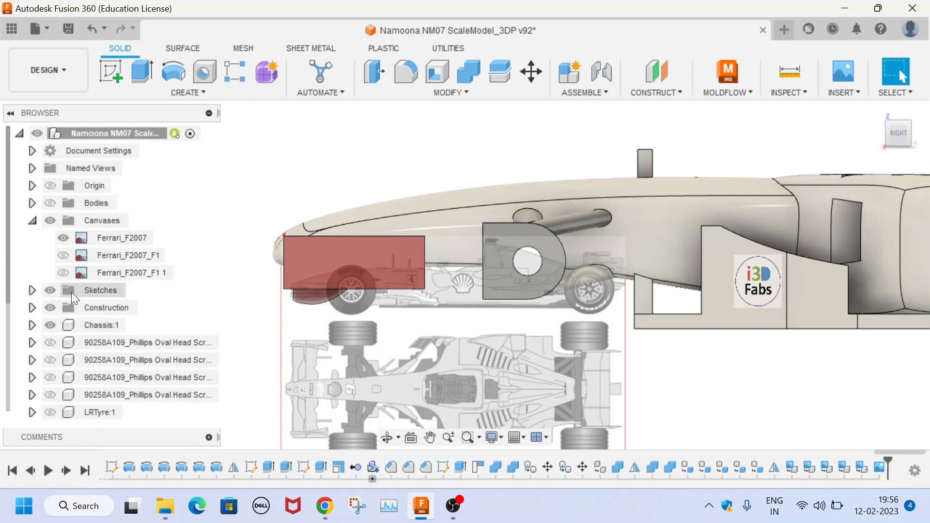
Show the four 90258A109 Phillips Oval Head Screws components.
left_click(47, 343)
left_click(50, 360)
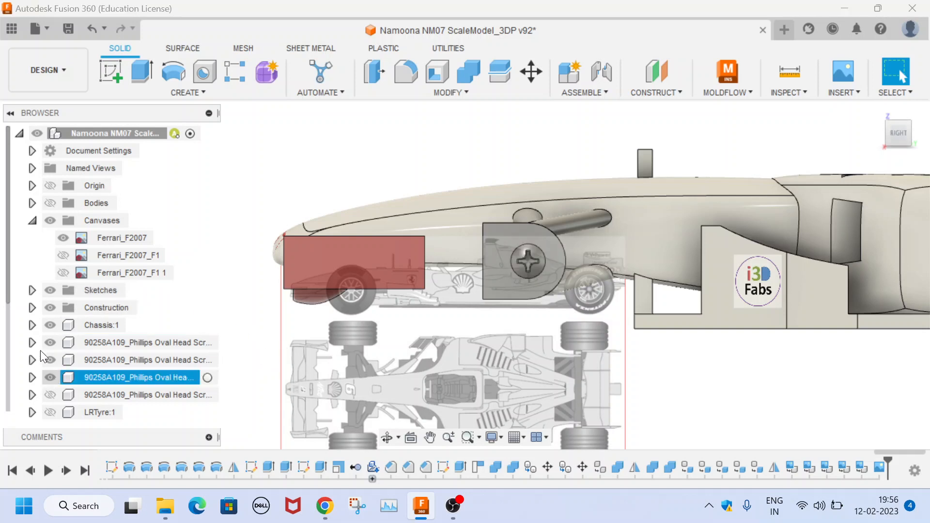
left_click(50, 377)
left_click_drag(7, 289, 7, 385)
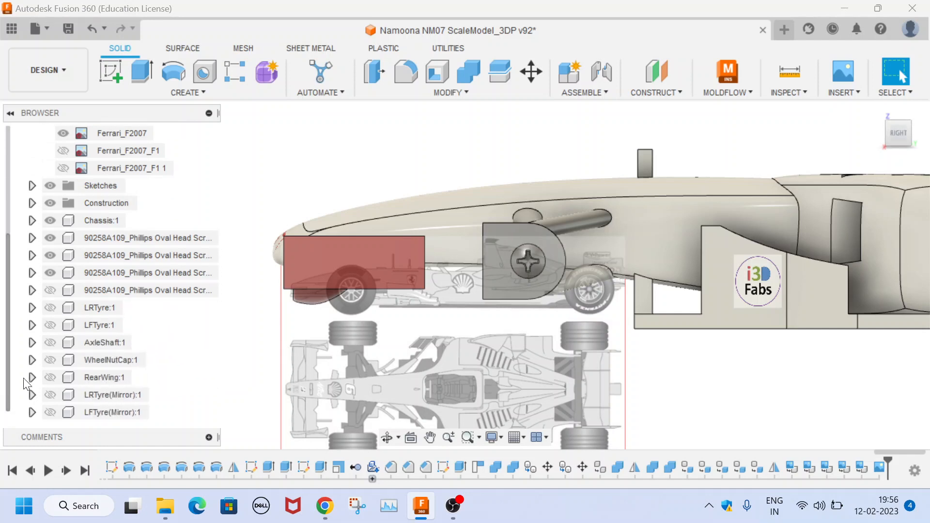
left_click(49, 290)
Show the LRTyre, LFTyre, AxleShaft, WheelNutCap and RearWing components together with the two mirrored tyres.
left_click(49, 309)
left_click(49, 325)
left_click(50, 343)
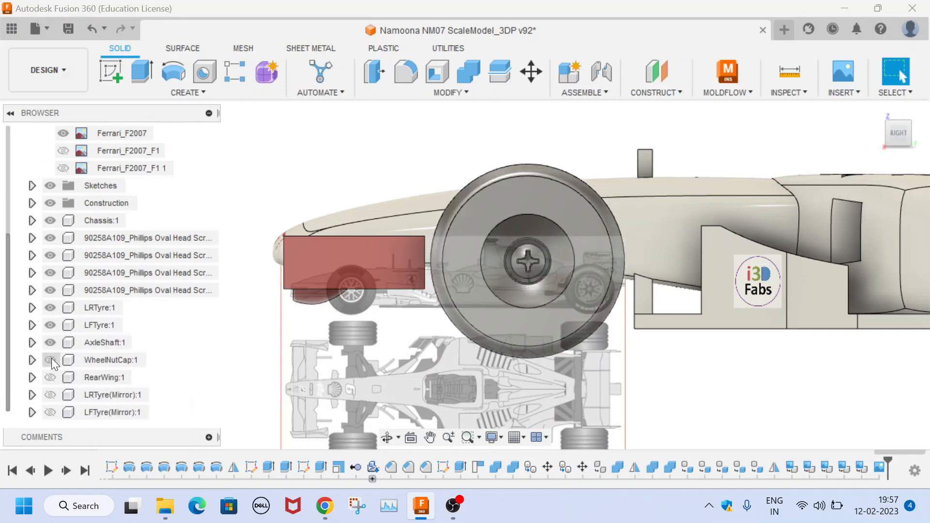
left_click(51, 359)
left_click(51, 377)
left_click(50, 395)
left_click(51, 412)
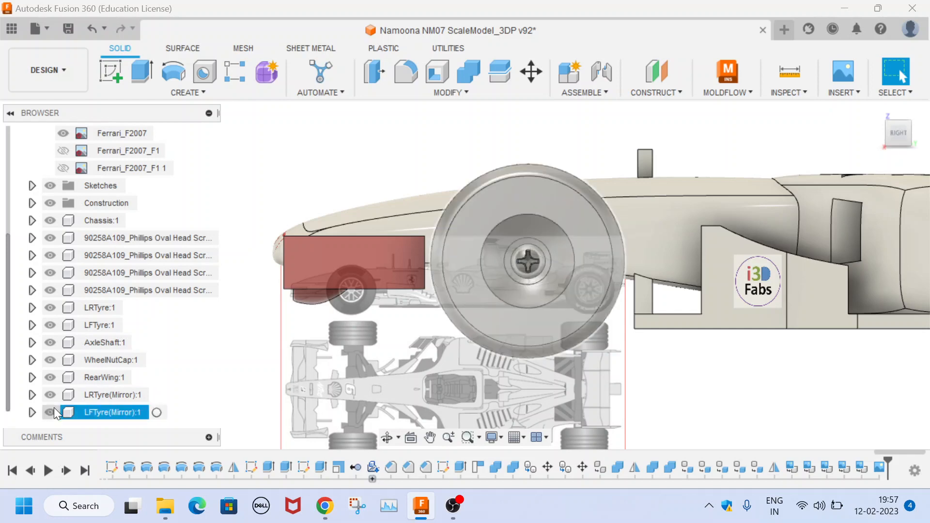
Hide the Ferrari_F2007 canvas and show the complete car in an isometric view.
scroll(326, 379, "down", 3)
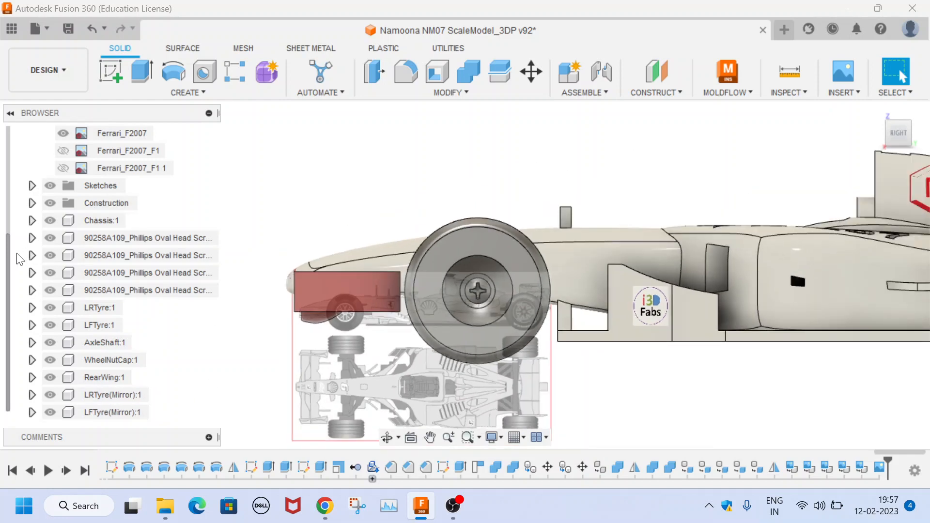
left_click(63, 134)
scroll(270, 403, "down", 3)
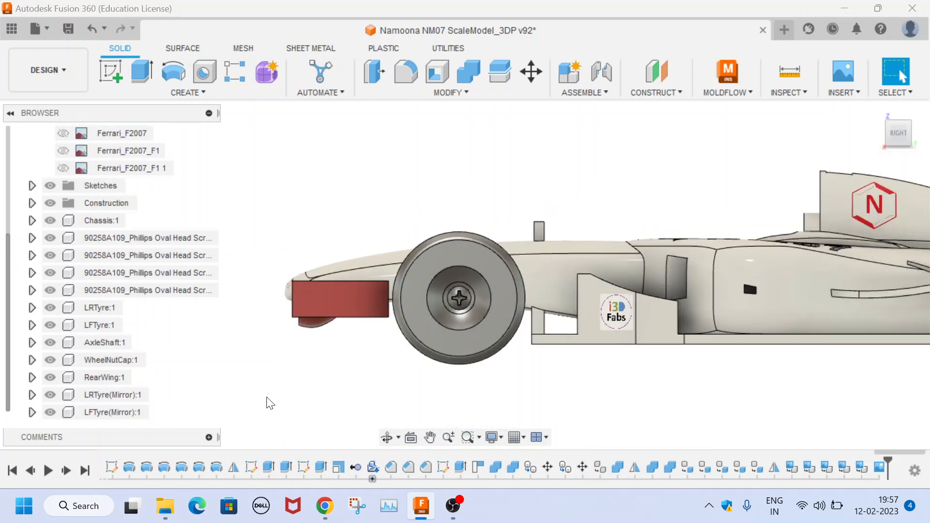
scroll(270, 403, "down", 1)
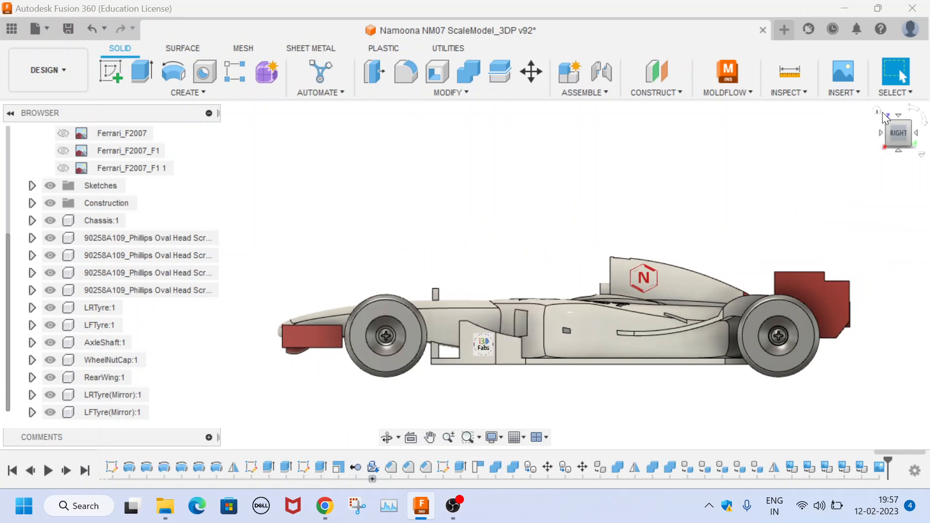
left_click(878, 110)
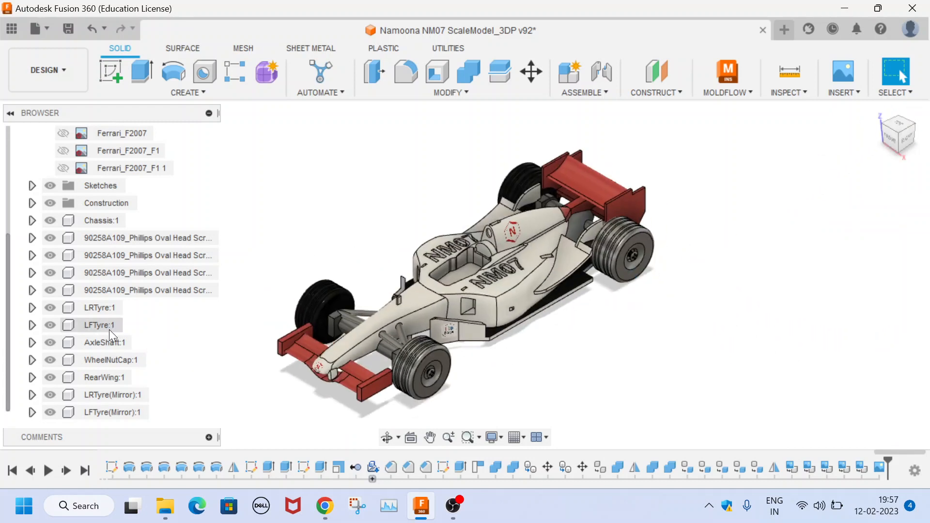
Examine how the Phillips oval head screws sit in the wheels, looking closely at the near front wheel.
left_click(96, 290)
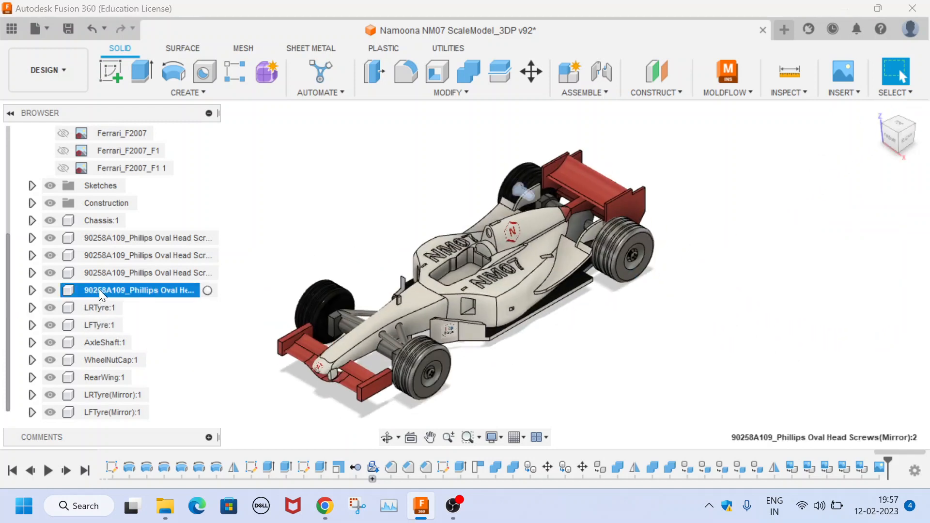
left_click(148, 241)
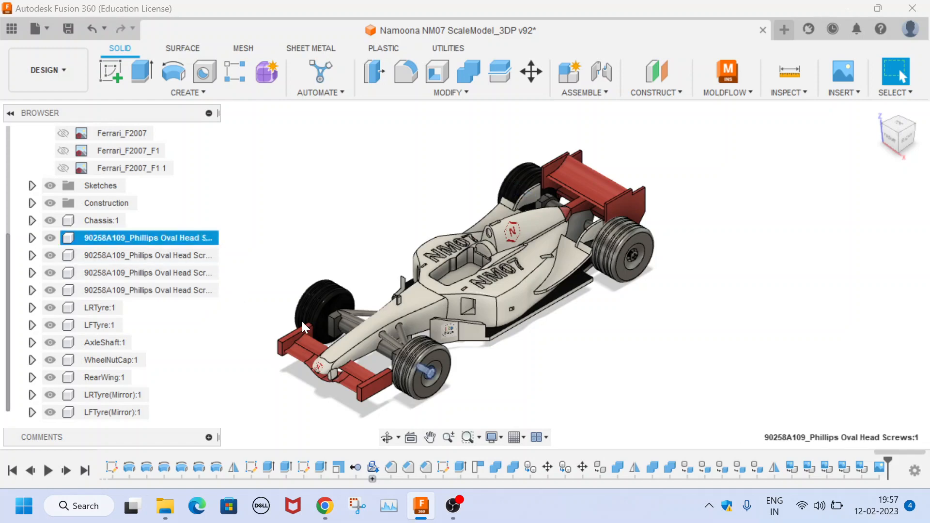
scroll(458, 395, "up", 1)
scroll(458, 395, "up", 10)
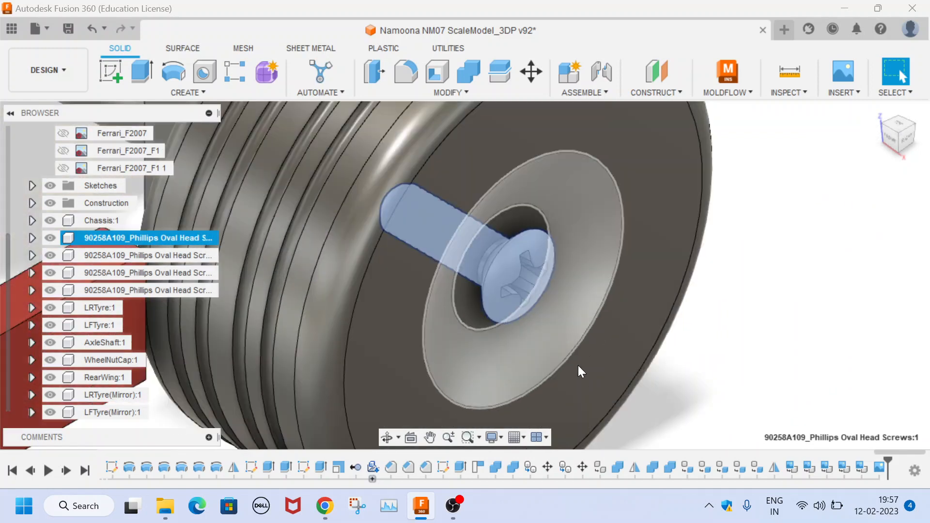
scroll(531, 353, "down", 10)
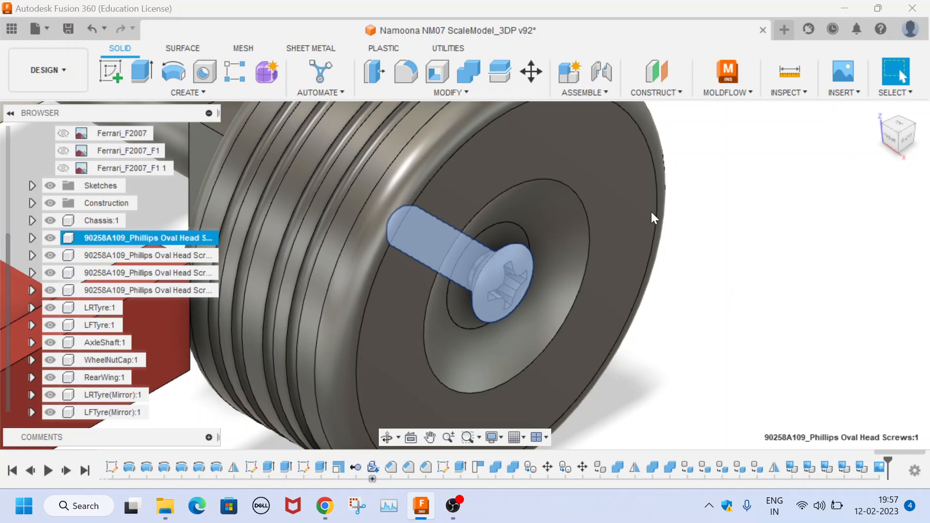
left_click(775, 249)
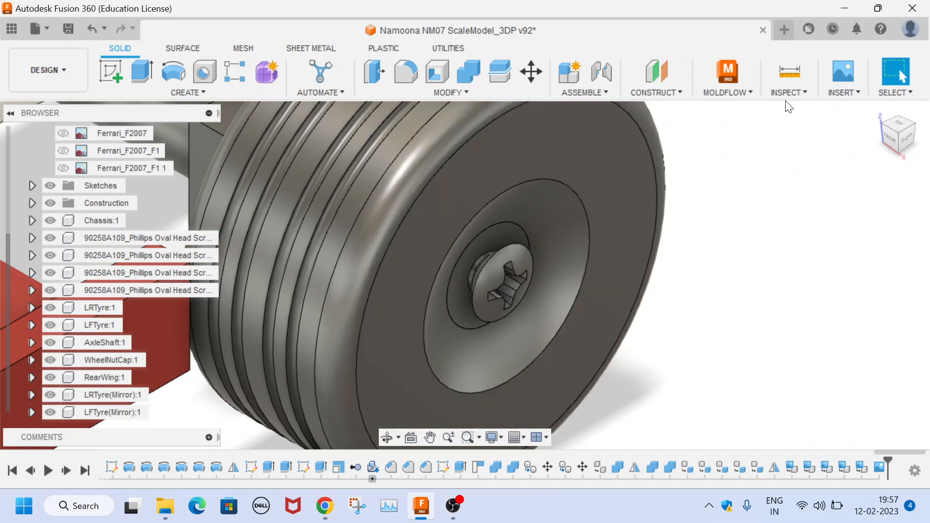
Start inserting a McMaster-Carr component and search the catalogue for "screws".
left_click(836, 92)
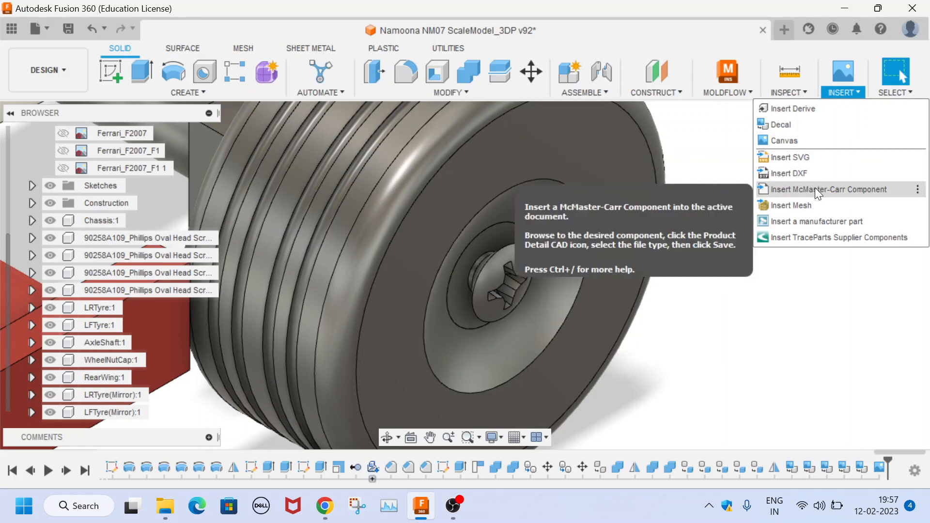
left_click(787, 196)
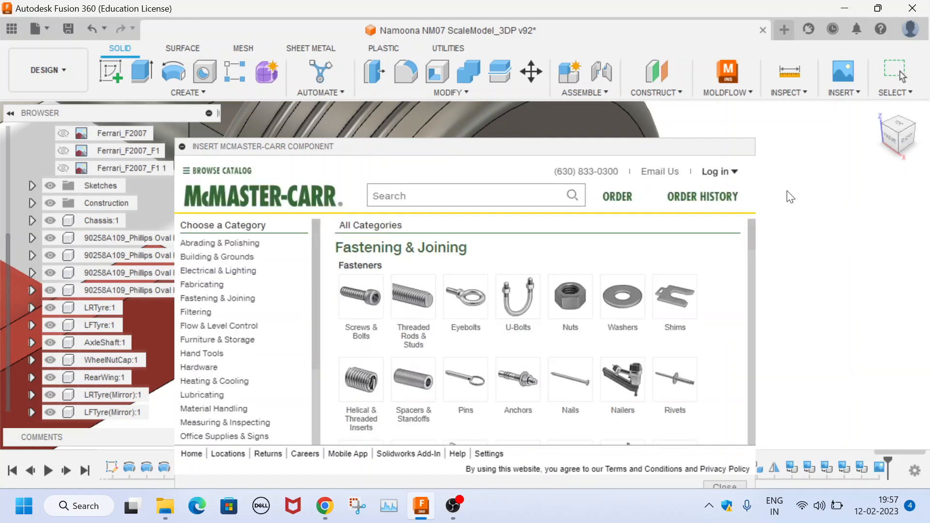
left_click_drag(506, 141, 513, 125)
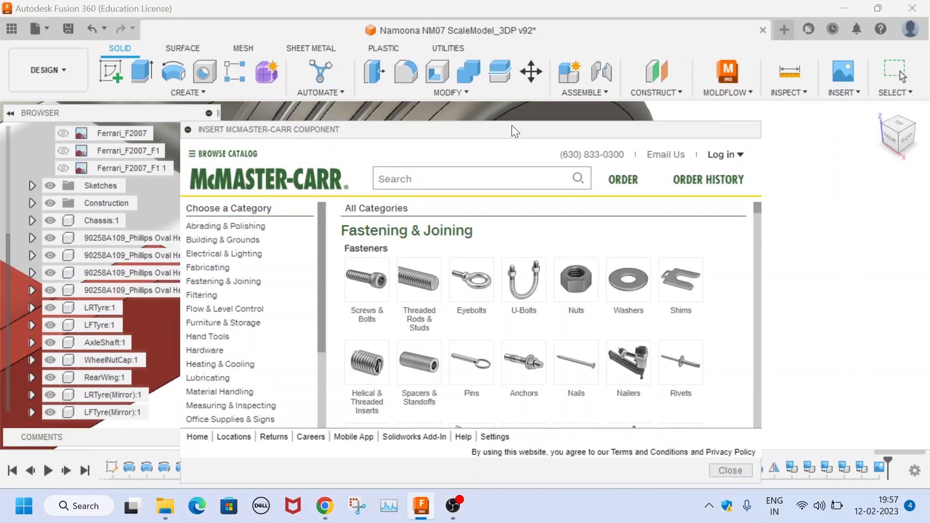
left_click(381, 279)
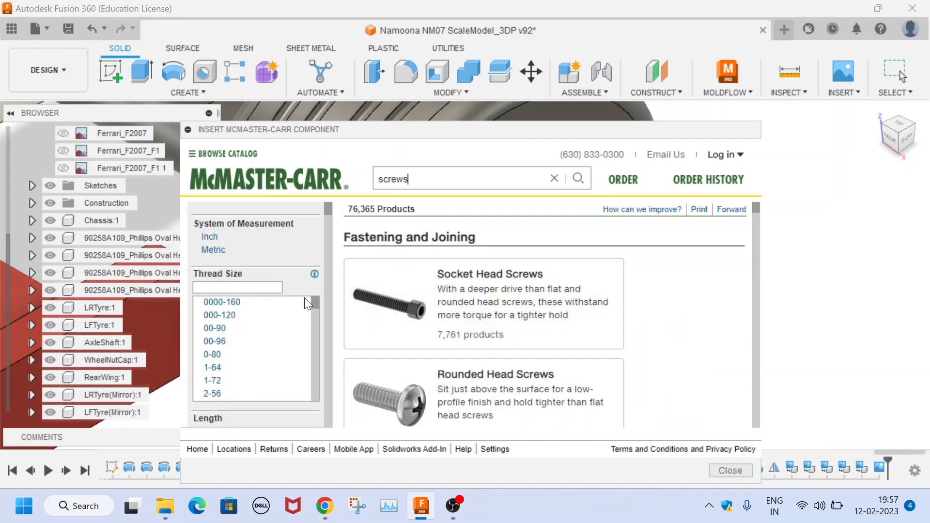
Filter the screws to metric, thread size M2.5 and length 8mm.
left_click(223, 250)
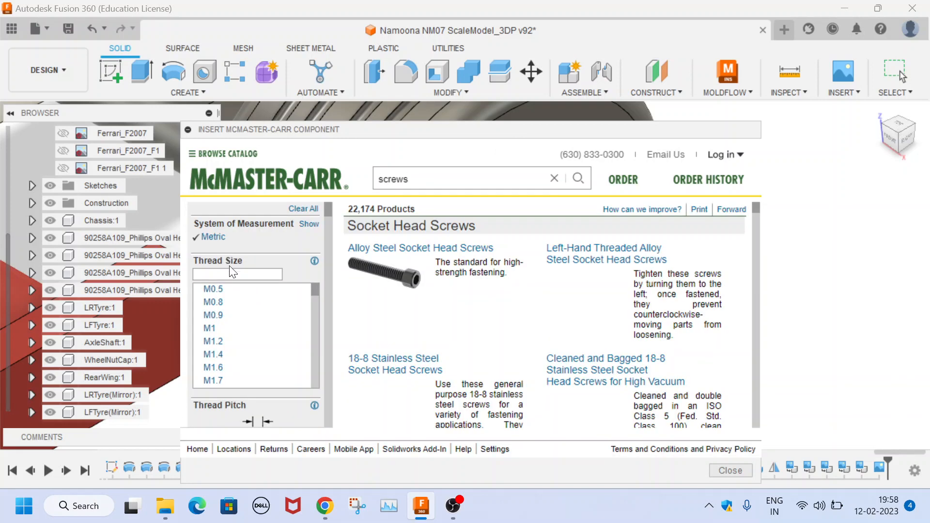
scroll(236, 376, "down", 1)
scroll(236, 378, "down", 1)
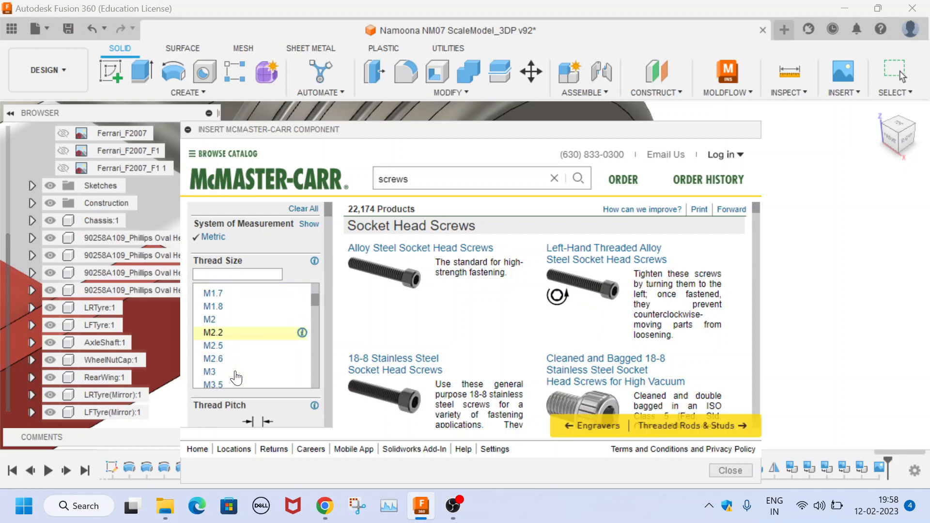
left_click(230, 352)
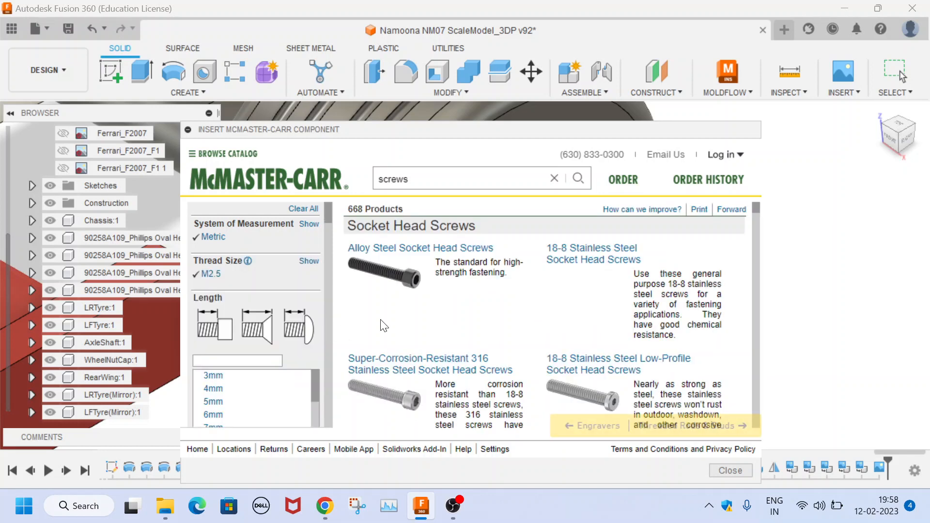
scroll(288, 369, "down", 3)
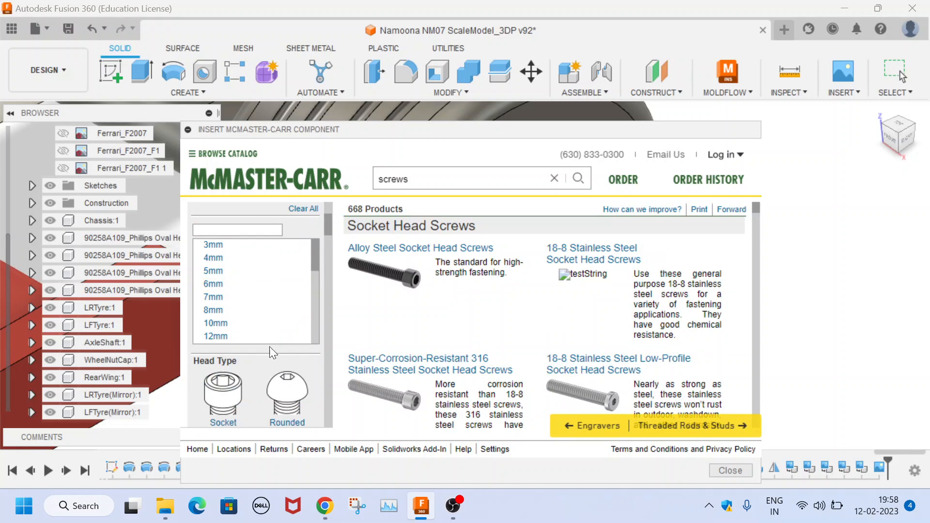
left_click(232, 311)
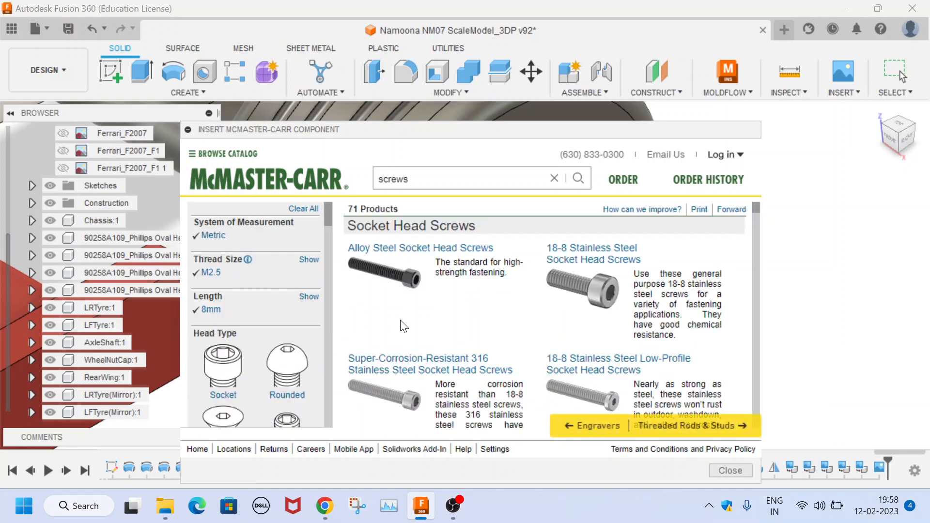
Narrow the screw results to the Oval head type with the Phillips drive style.
scroll(290, 339, "down", 1)
scroll(280, 337, "down", 3)
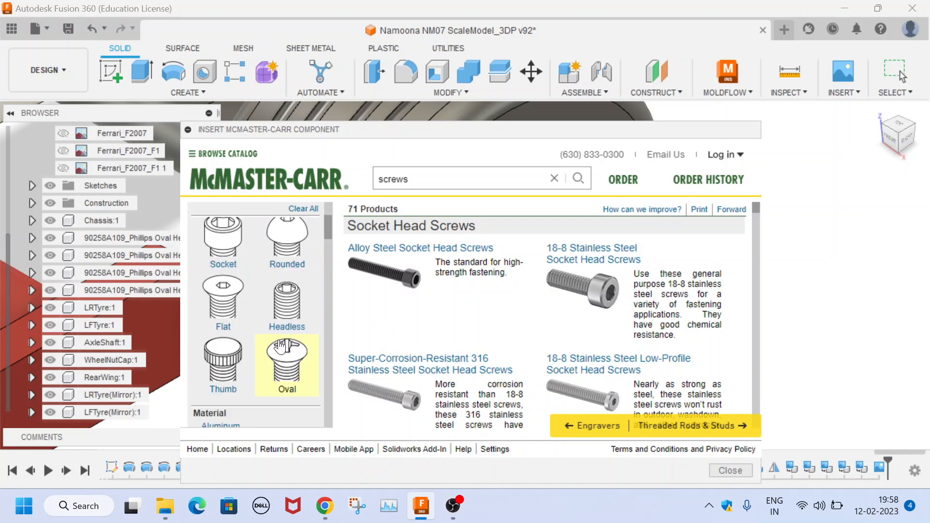
left_click(288, 316)
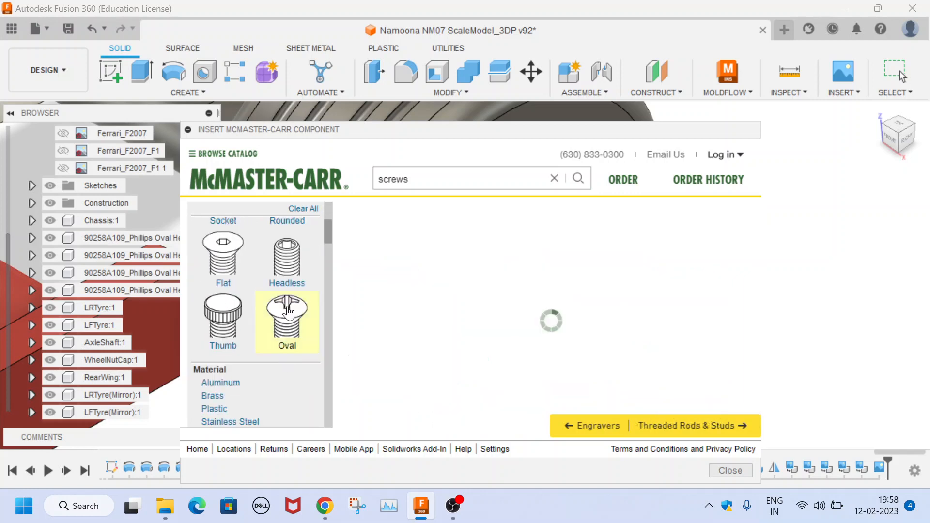
scroll(289, 365, "down", 3)
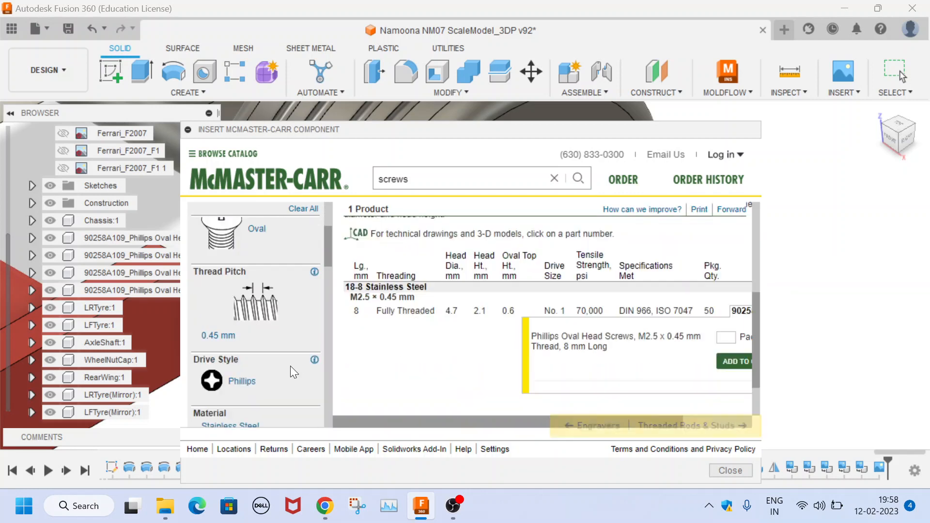
left_click(247, 340)
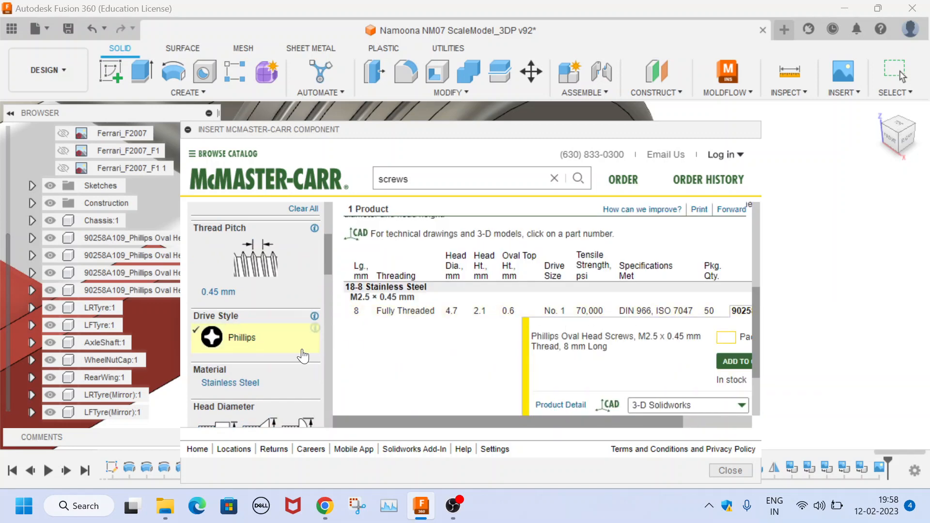
scroll(301, 351, "down", 3)
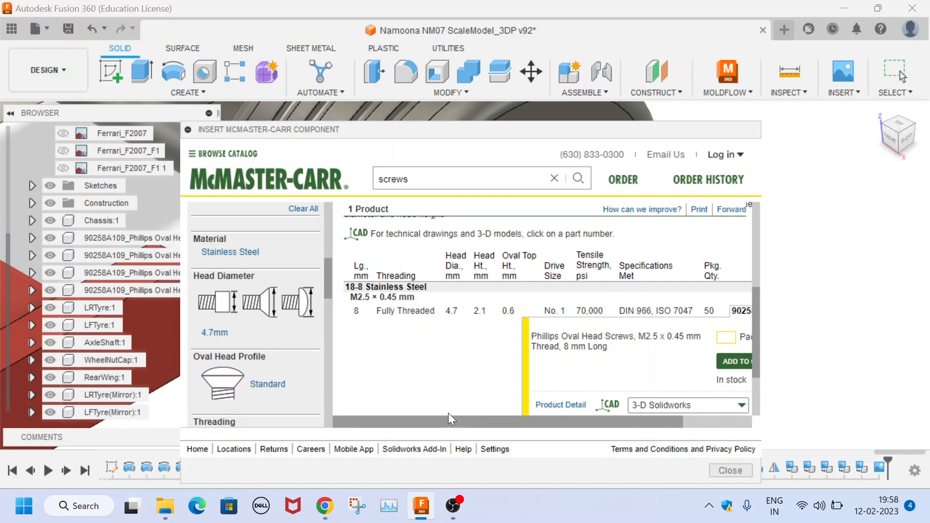
Open the ordering and CAD details of part 90258A109, the 8 mm long M2.5 x 0.45 mm Phillips oval head screw.
left_click_drag(458, 420, 552, 420)
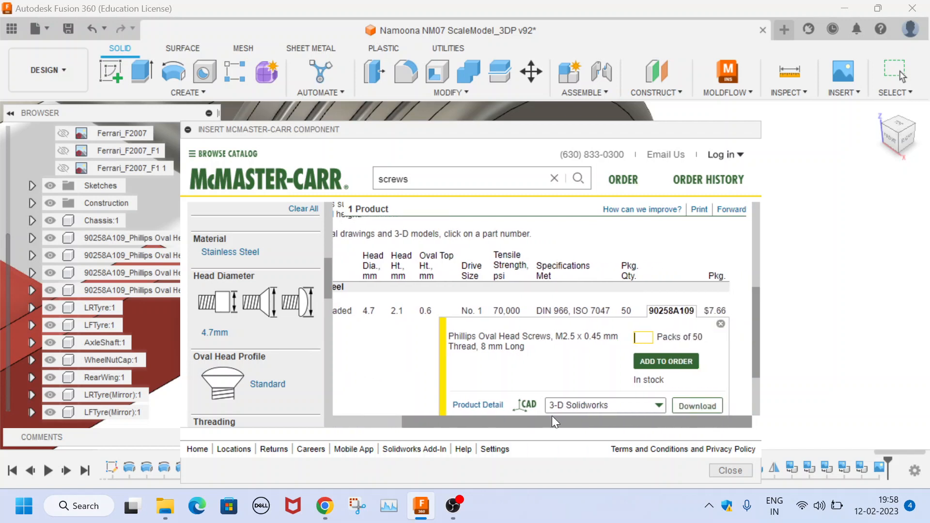
left_click(656, 310)
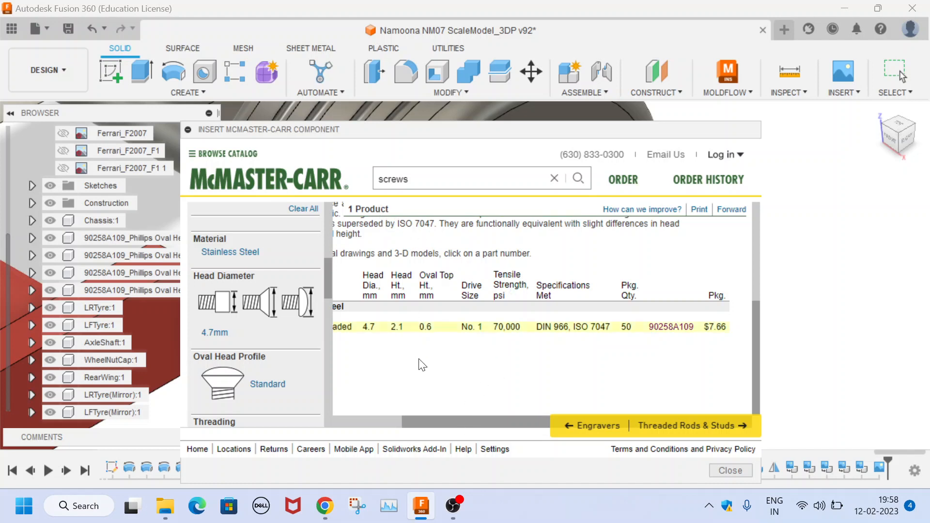
left_click_drag(445, 421, 372, 420)
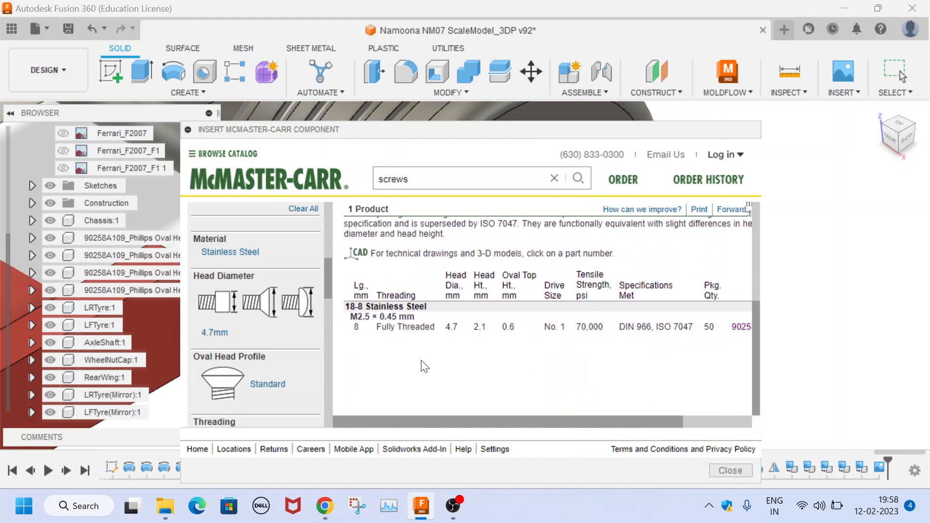
left_click_drag(510, 422, 579, 421)
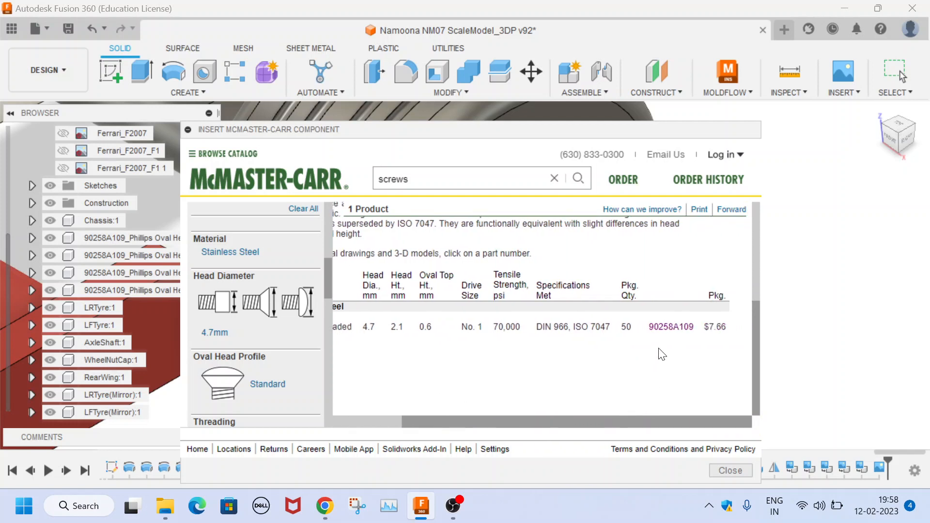
left_click(665, 328)
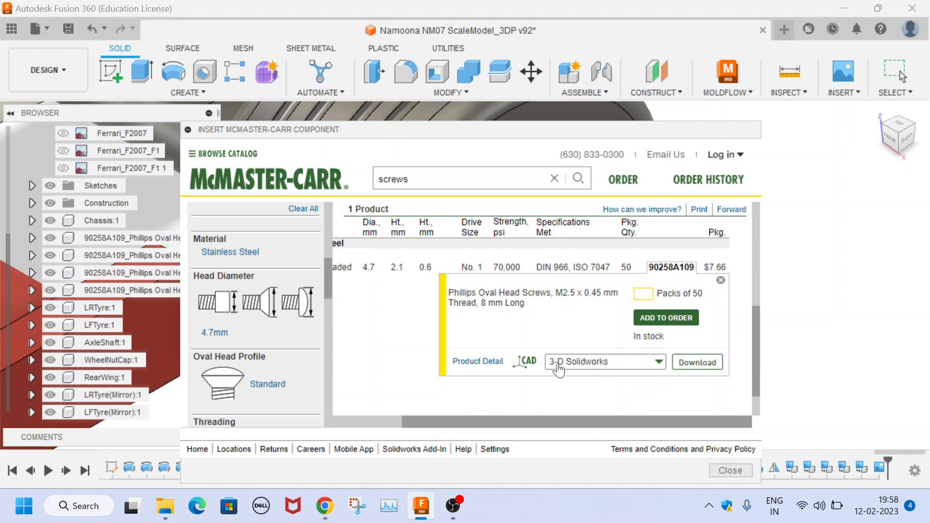
Insert the M2.5 Phillips oval head screw 90258A109 into the design as a 3-D STEP model.
left_click(624, 366)
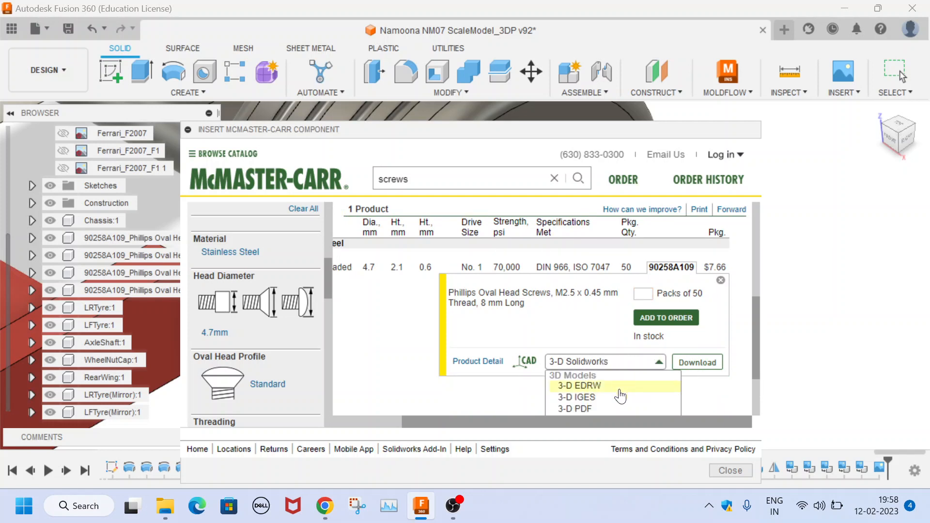
scroll(618, 392, "down", 1)
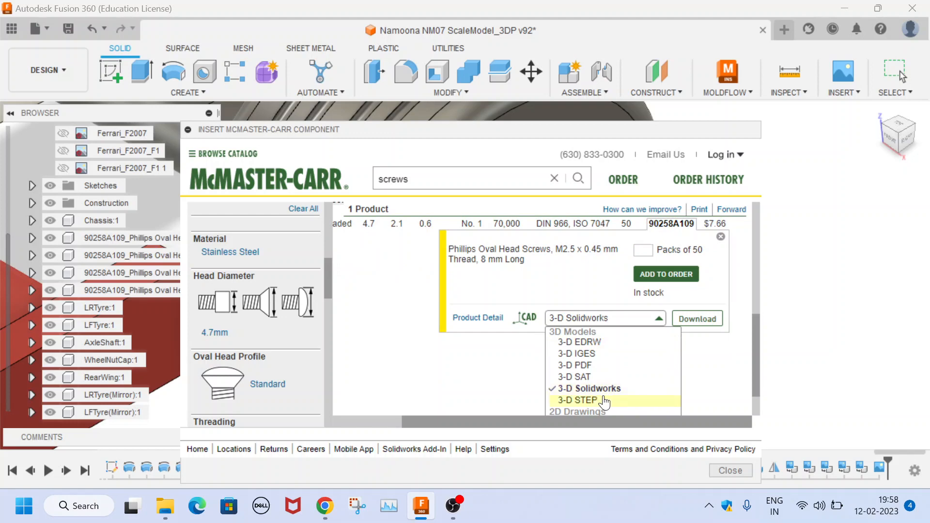
left_click(604, 400)
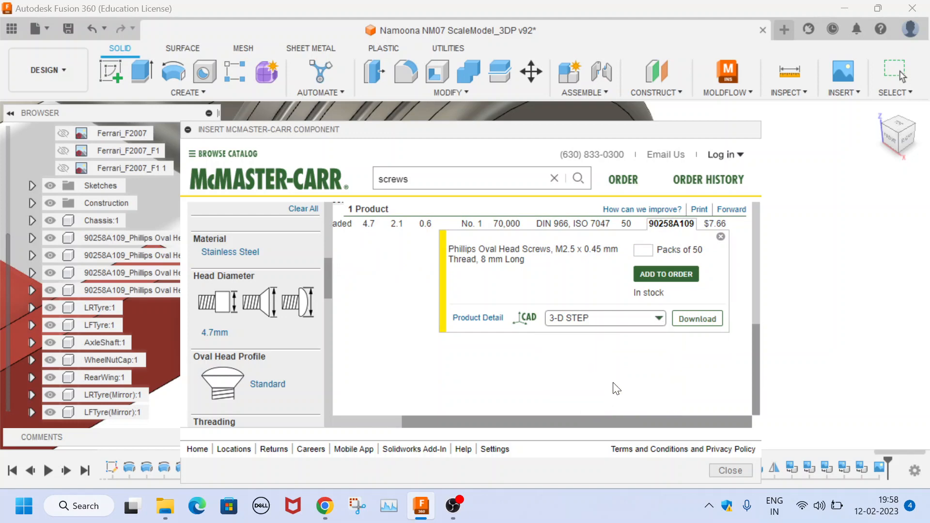
left_click(698, 321)
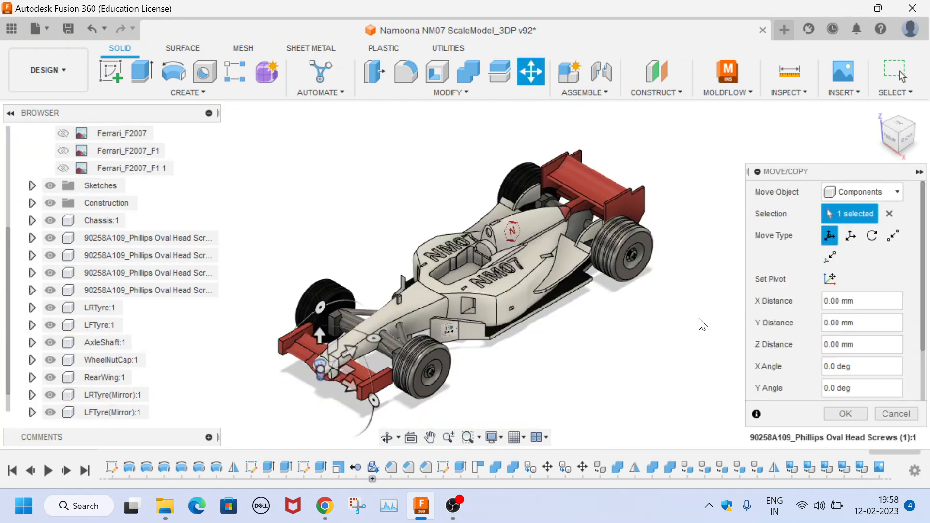
Move the inserted screw out of the nose with a Y distance of -14 mm.
scroll(301, 389, "up", 2)
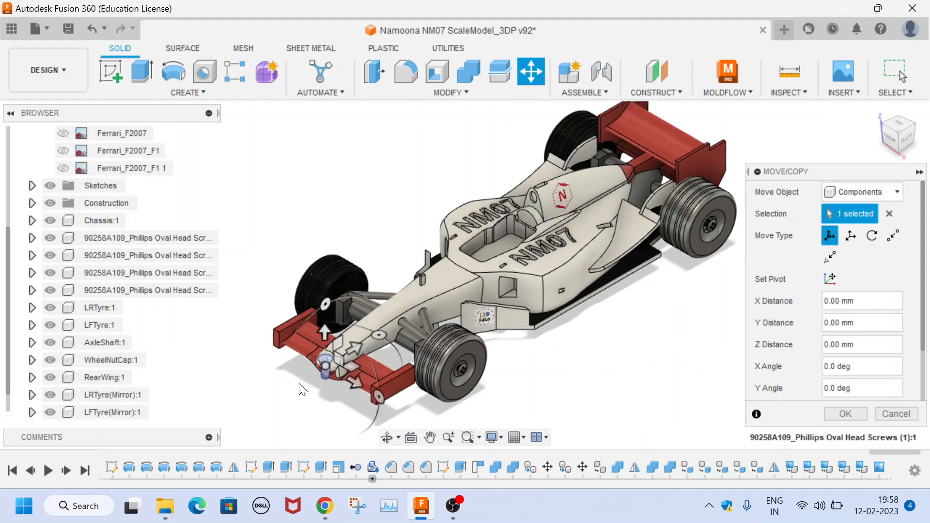
scroll(303, 389, "up", 6)
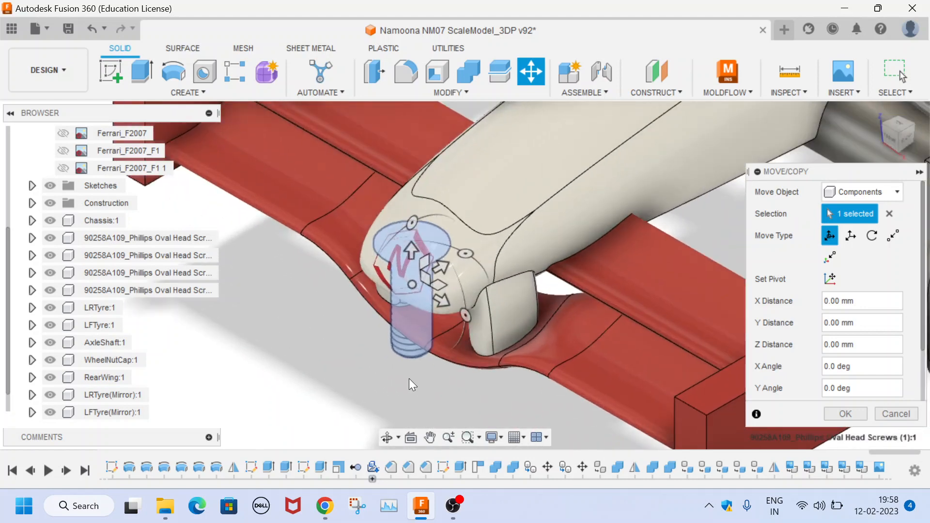
scroll(408, 379, "up", 3)
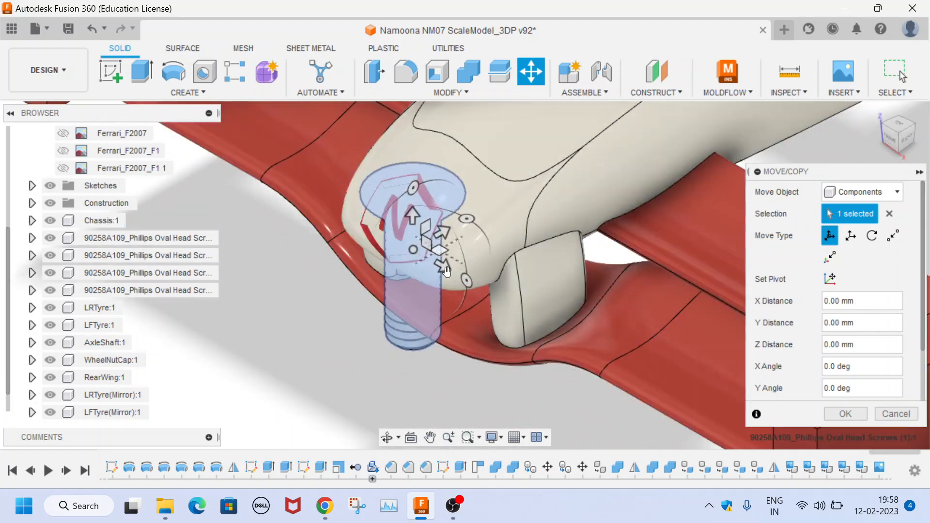
scroll(446, 272, "down", 3)
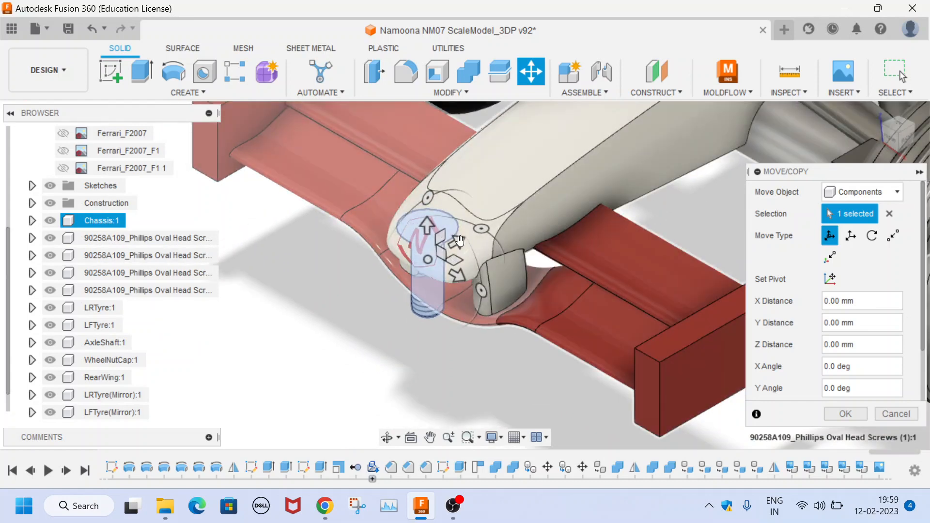
left_click_drag(460, 241, 339, 331)
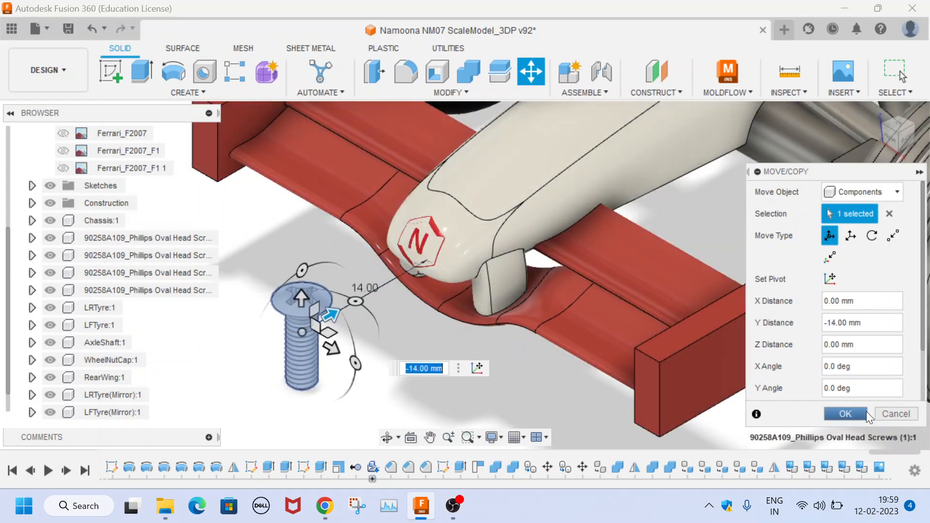
left_click(861, 411)
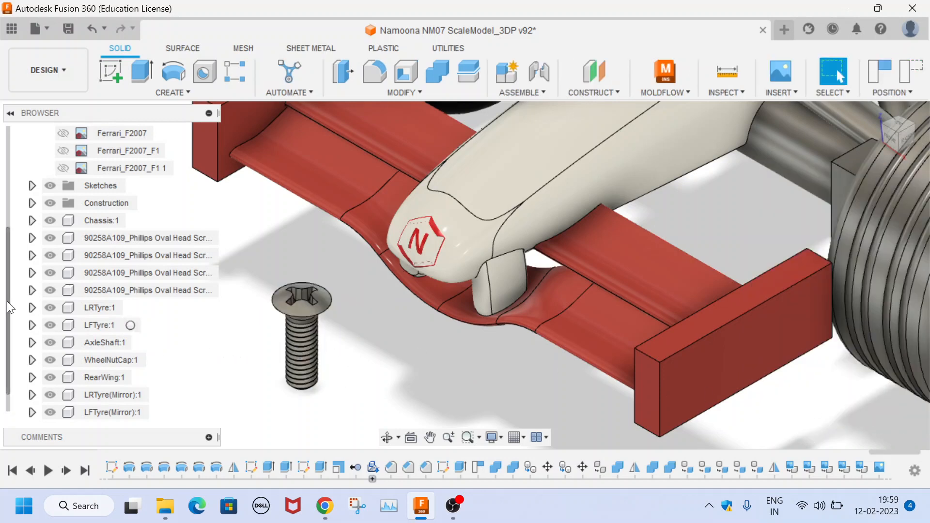
Use Move/Copy on the new screw to shift it 4 mm in Y, rotate it 90 degrees about Y, and shift it 6 mm in Z.
scroll(4, 320, "down", 1)
left_click(121, 409)
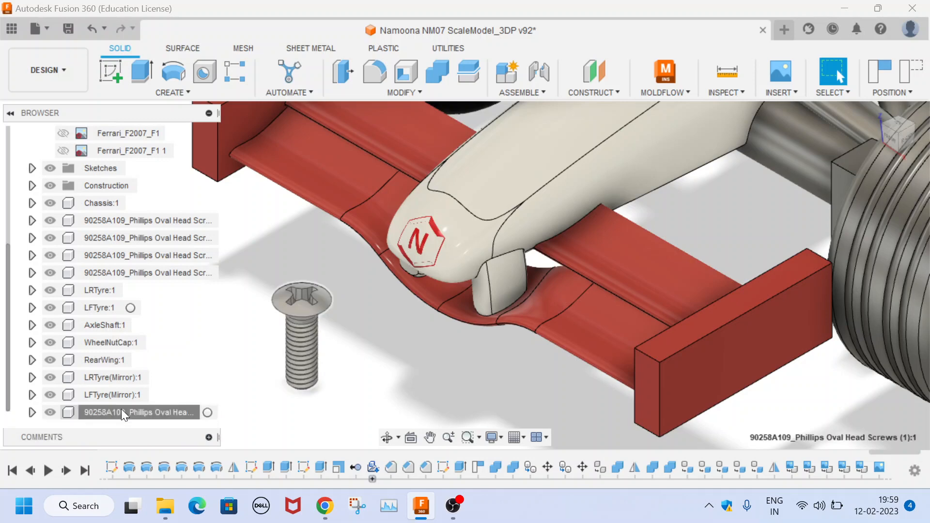
right_click(147, 412)
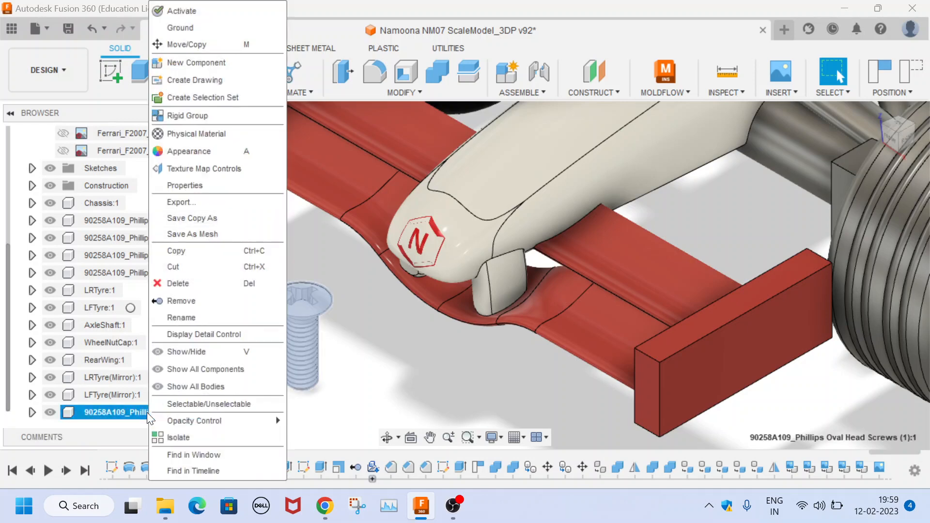
left_click(232, 44)
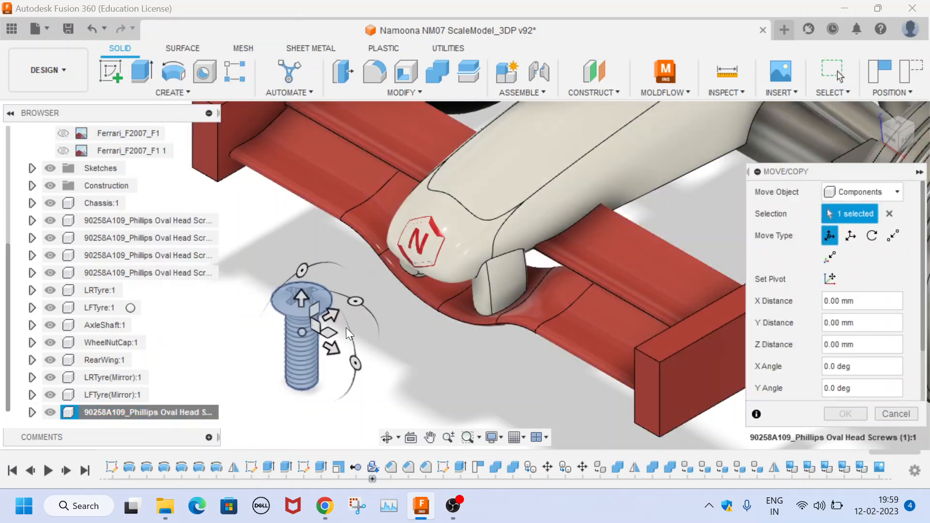
left_click_drag(335, 321, 354, 294)
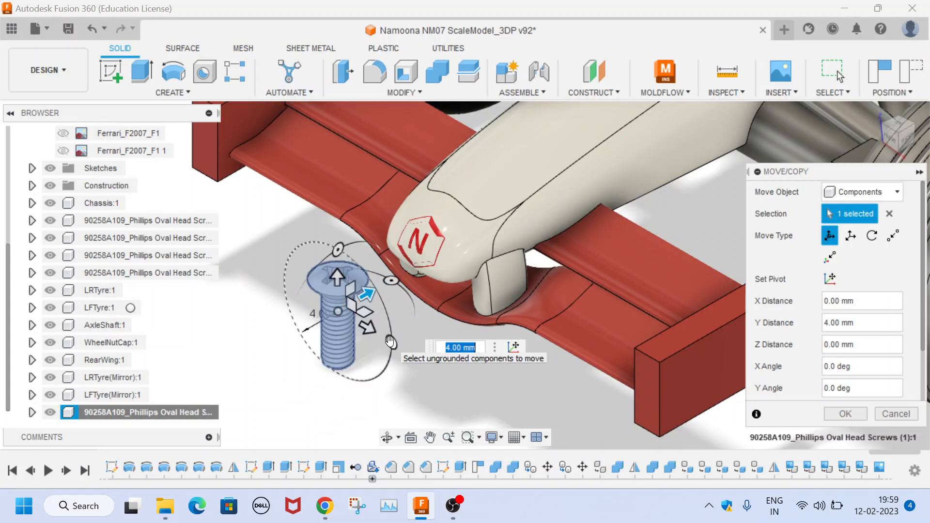
left_click_drag(391, 341, 337, 391)
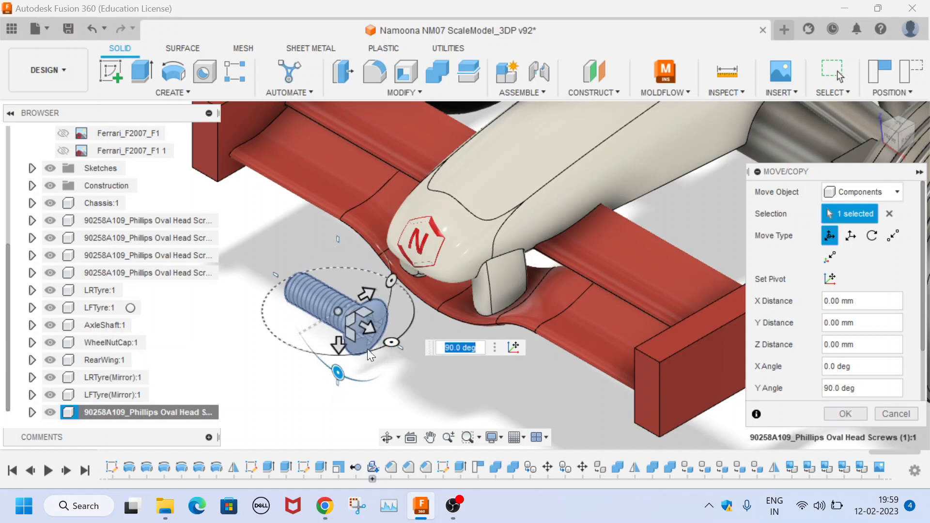
left_click_drag(369, 328, 390, 341)
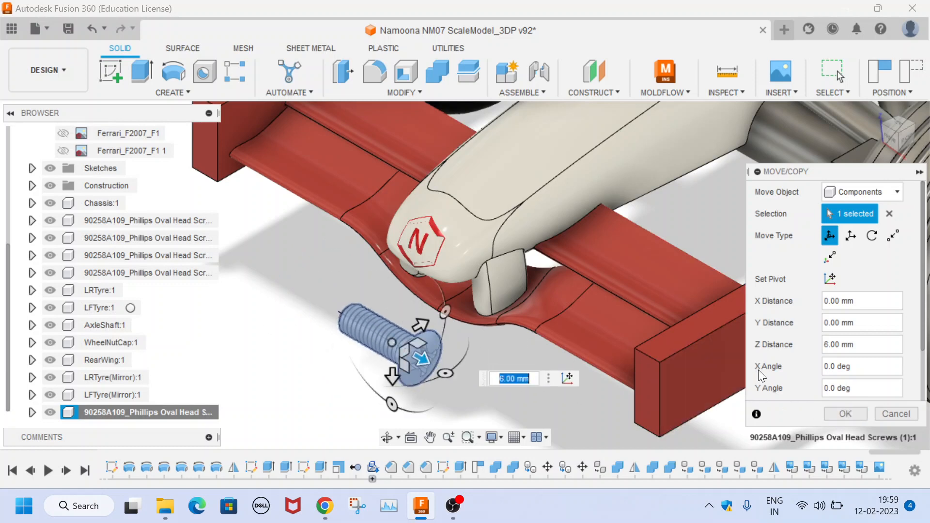
left_click(835, 414)
scroll(322, 338, "down", 6)
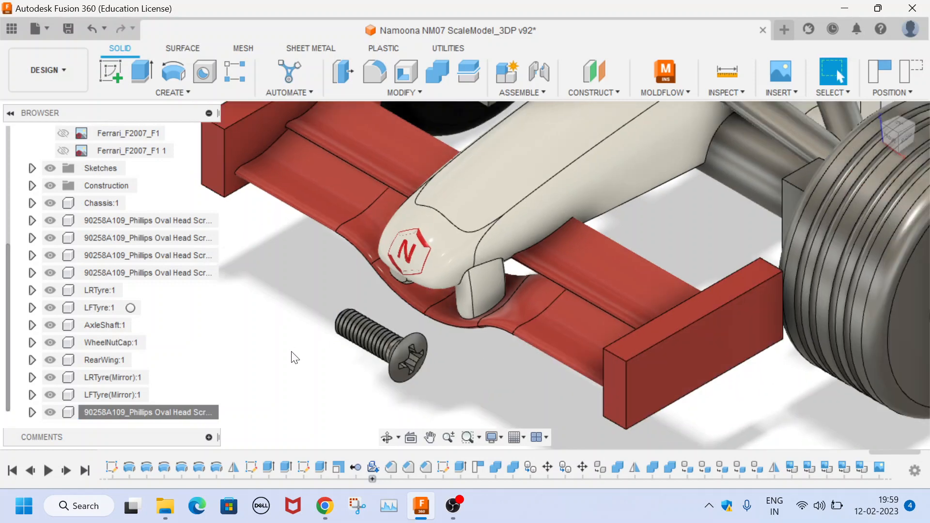
scroll(293, 360, "down", 3)
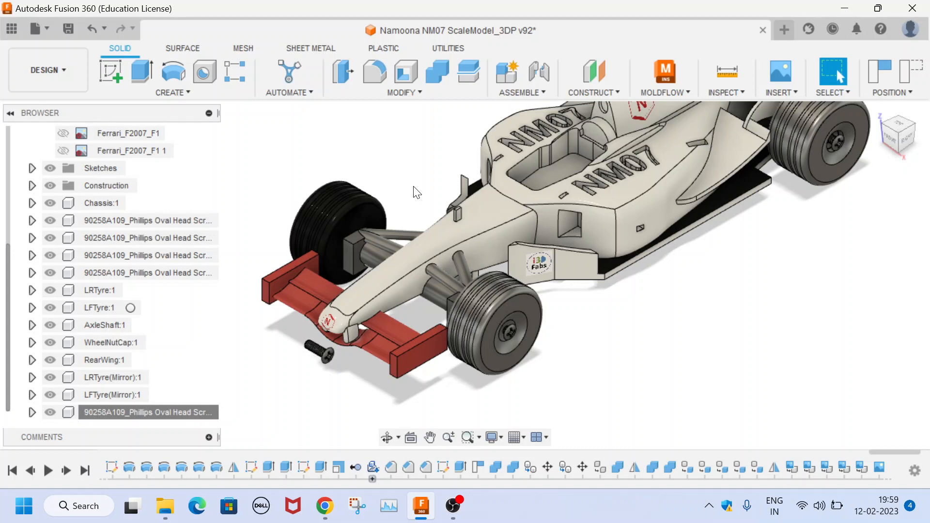
scroll(609, 315, "down", 2)
scroll(609, 408, "down", 3)
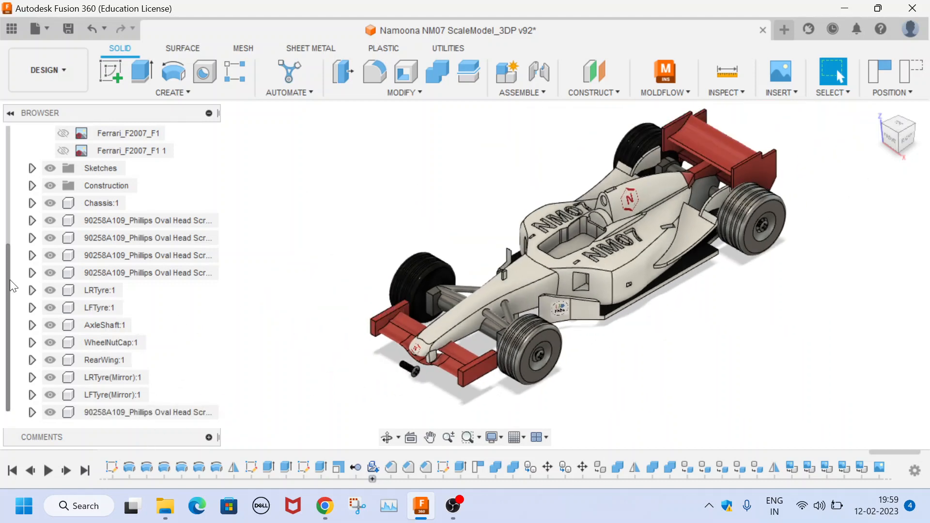
left_click_drag(10, 280, 8, 148)
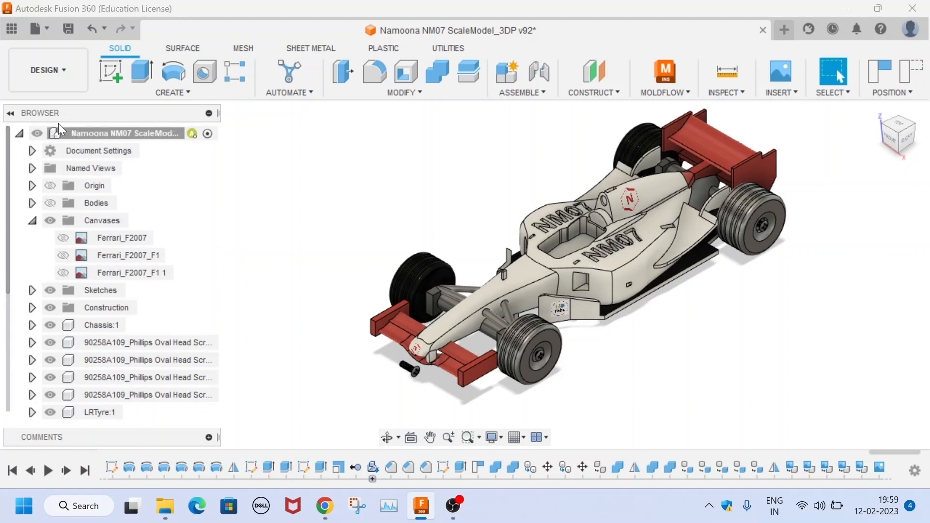
left_click(47, 29)
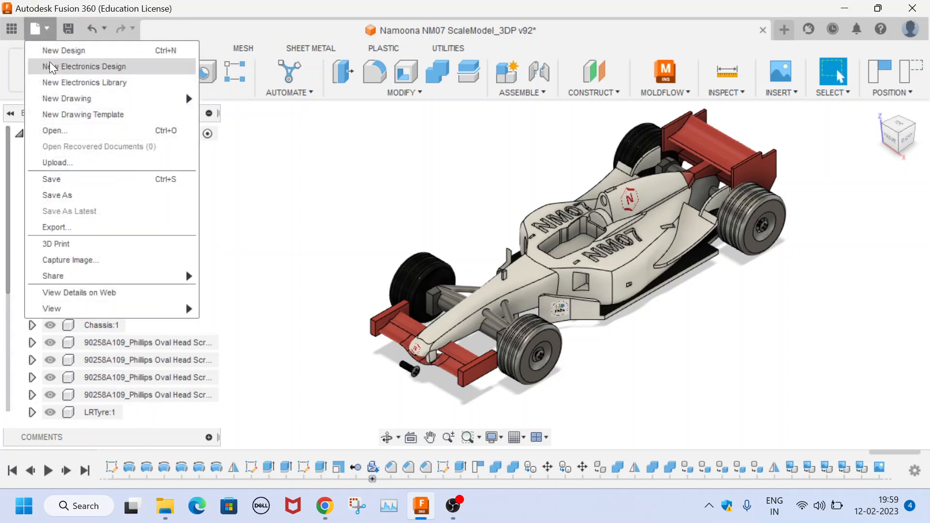
left_click(59, 233)
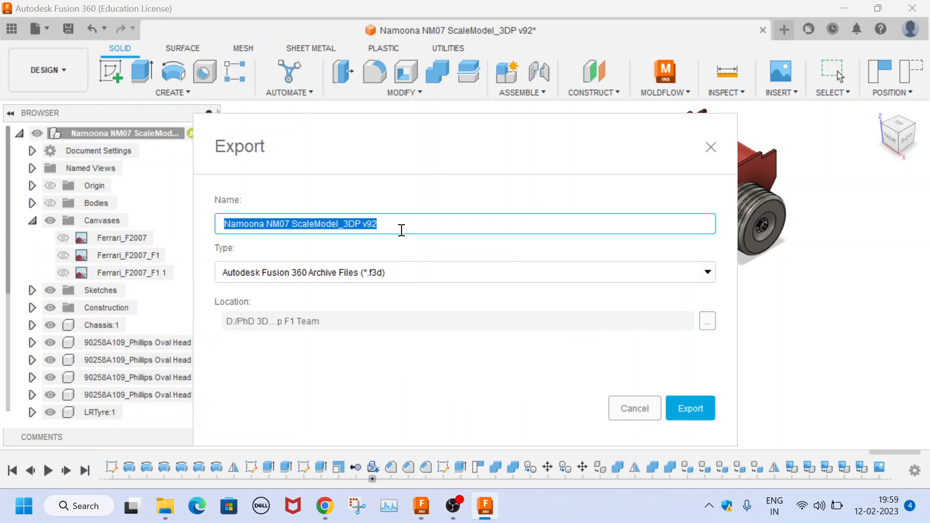
left_click(456, 273)
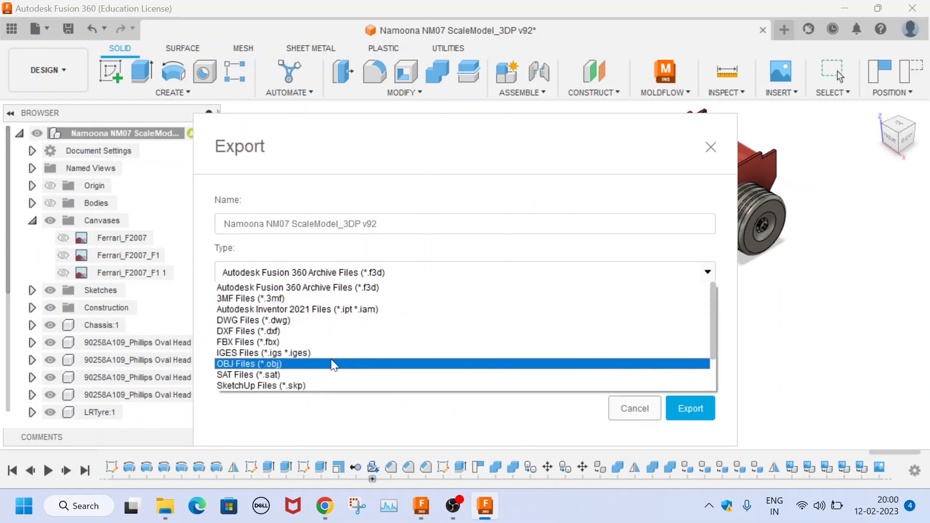
scroll(331, 362, "down", 2)
left_click(308, 374)
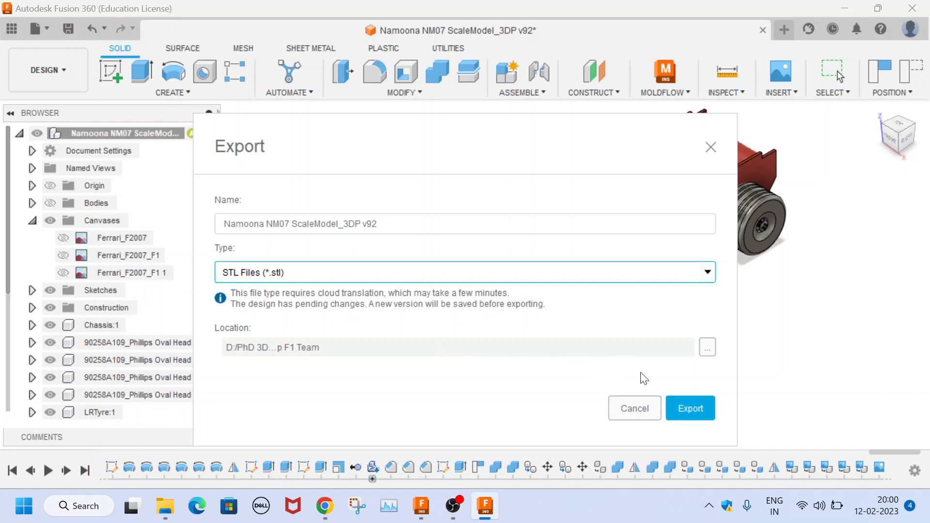
left_click(622, 412)
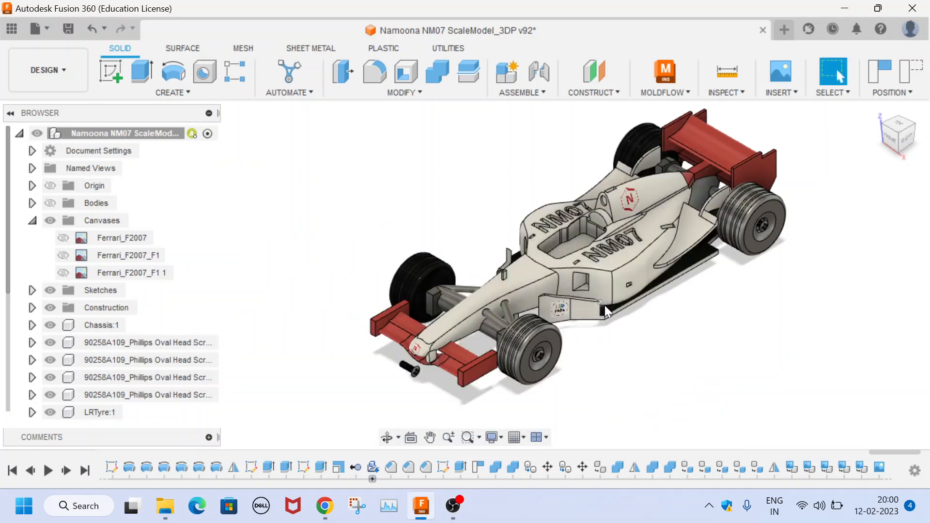
Start Save As Mesh for the Chassis:1 component and reposition its settings dialog.
scroll(615, 326, "up", 1)
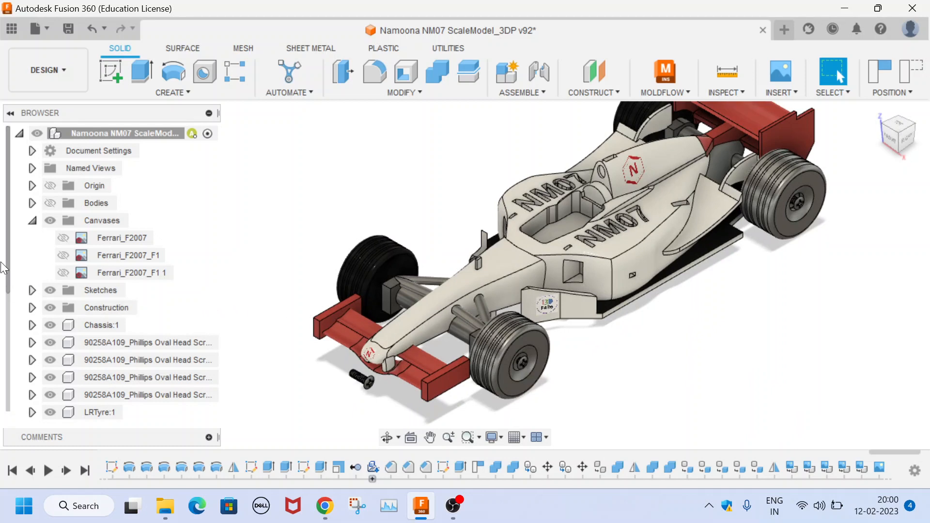
left_click_drag(5, 260, 8, 386)
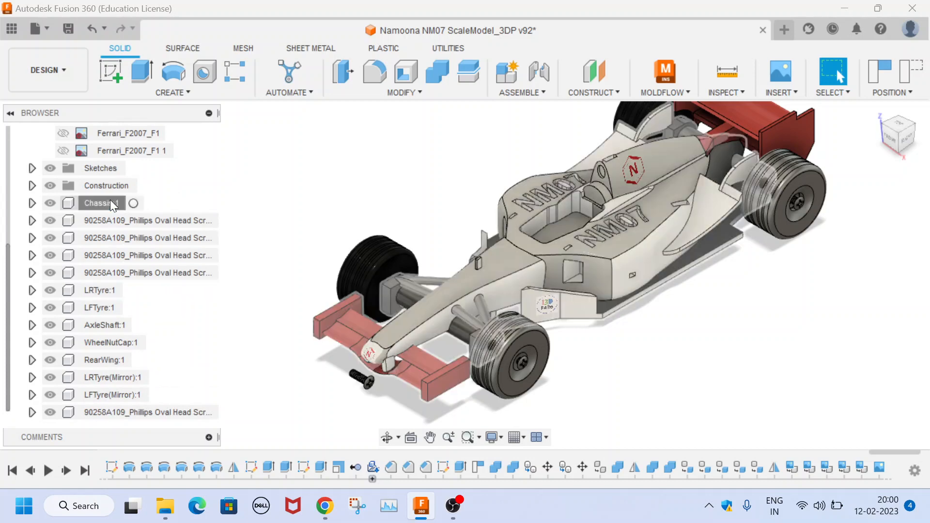
left_click(111, 202)
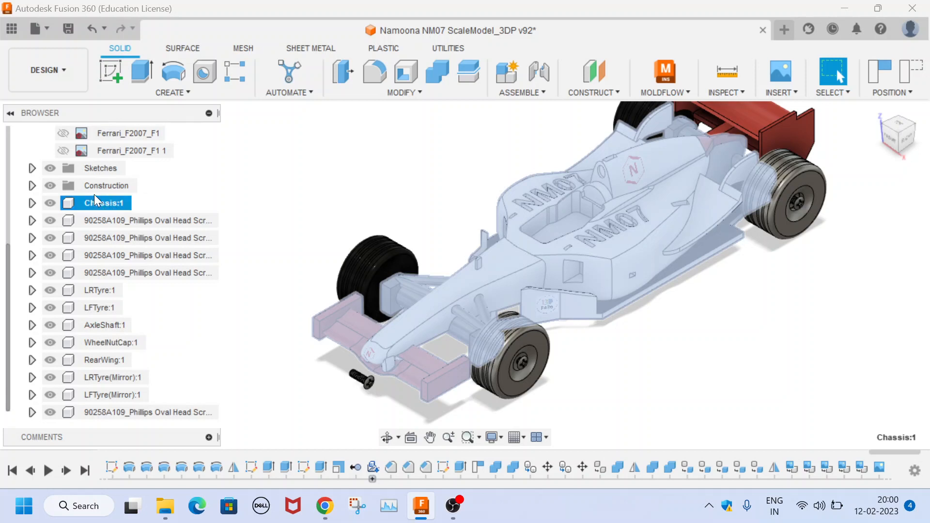
right_click(98, 206)
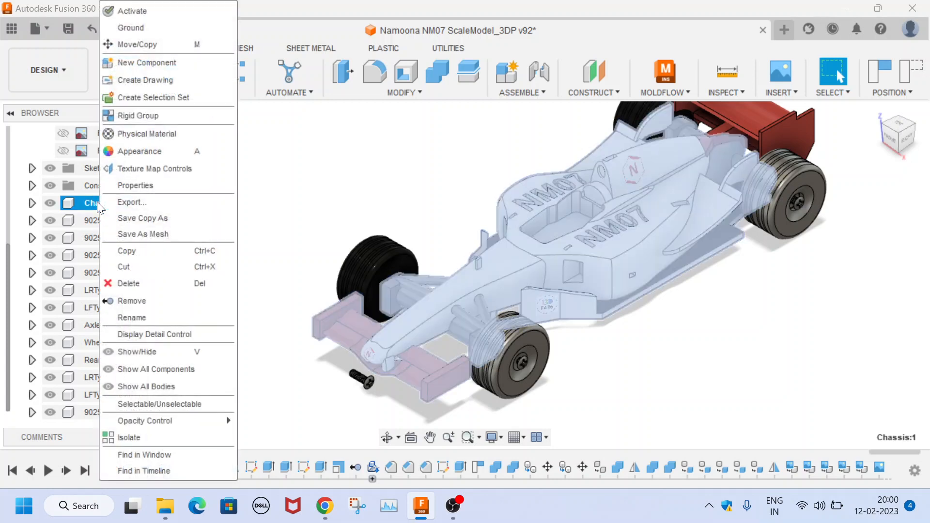
left_click(182, 234)
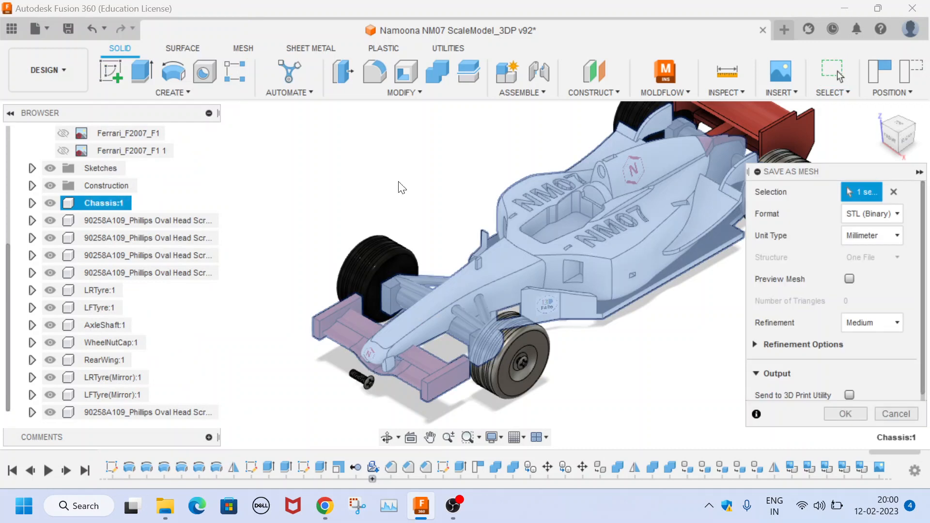
left_click_drag(811, 170, 750, 141)
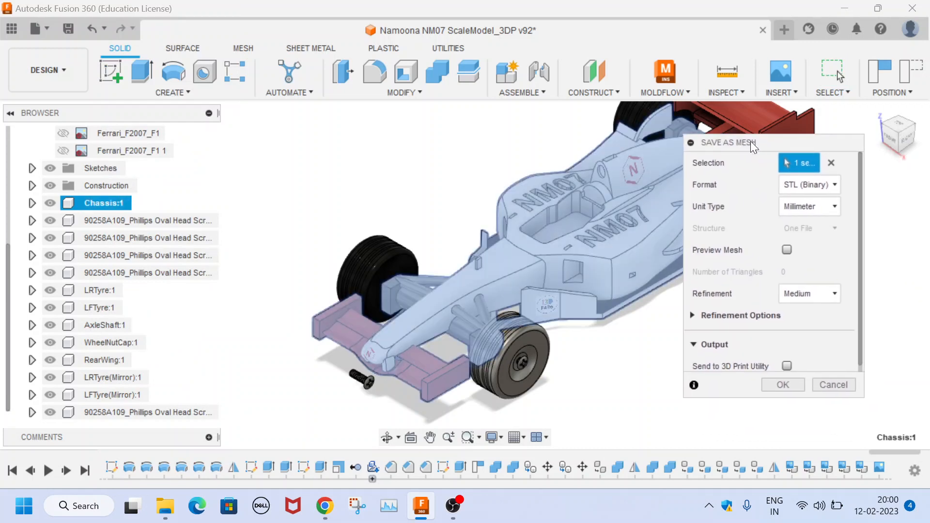
Review the available file formats and refinement levels for the chassis mesh.
left_click(788, 186)
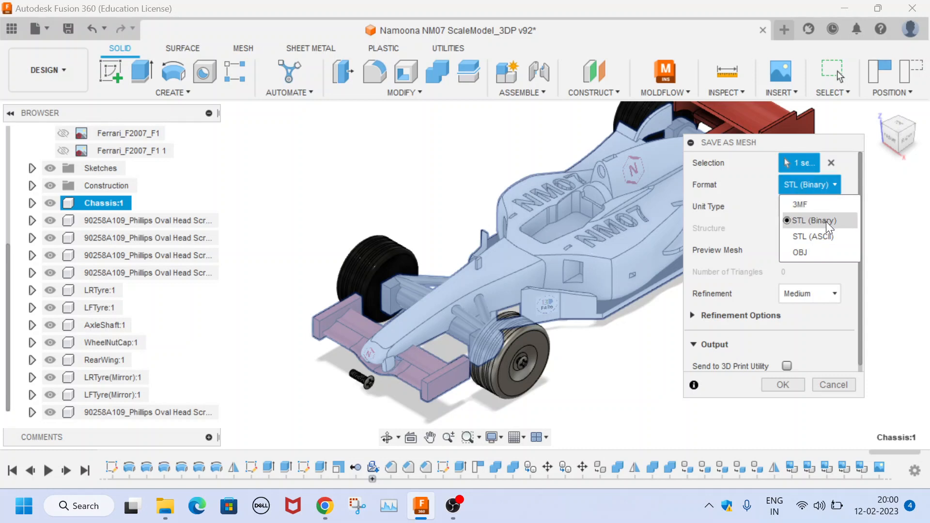
left_click(748, 188)
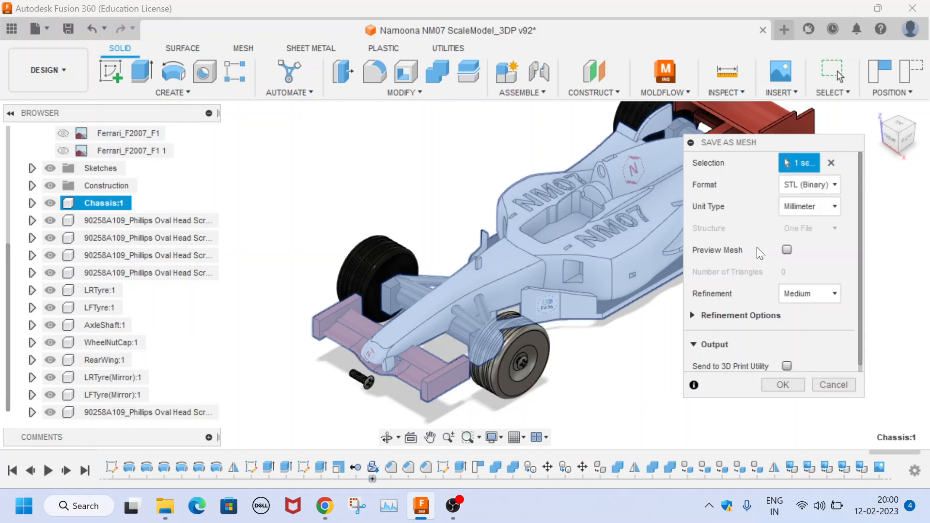
left_click(830, 293)
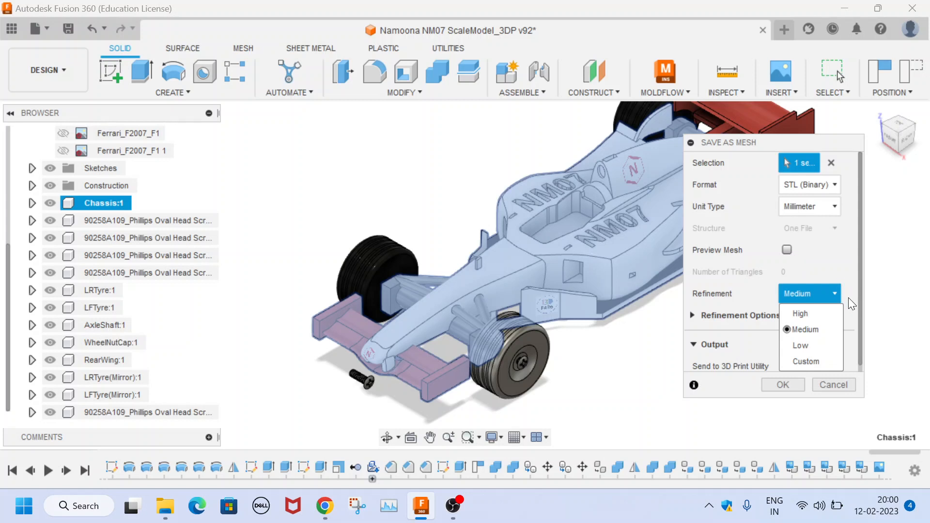
left_click(850, 262)
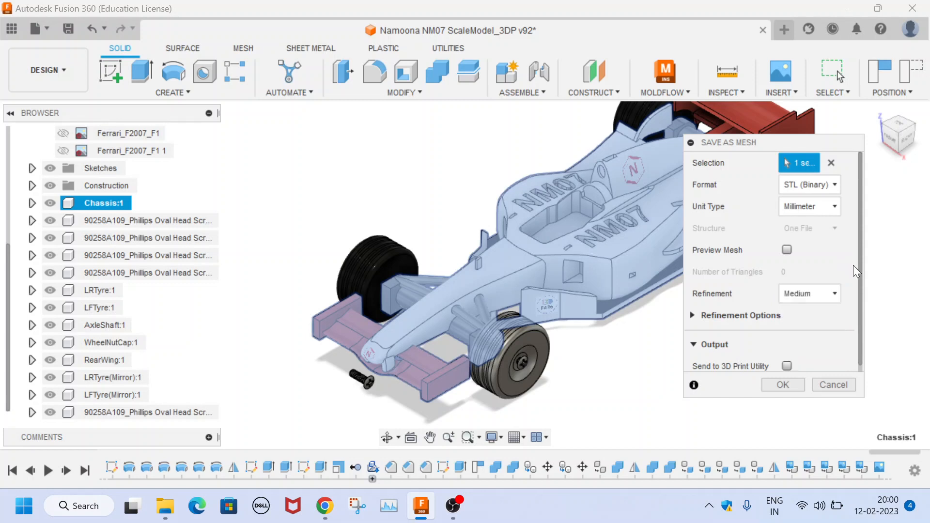
Save the chassis mesh as a binary STL in millimetres with medium refinement, naming the file Trial.
left_click(692, 316)
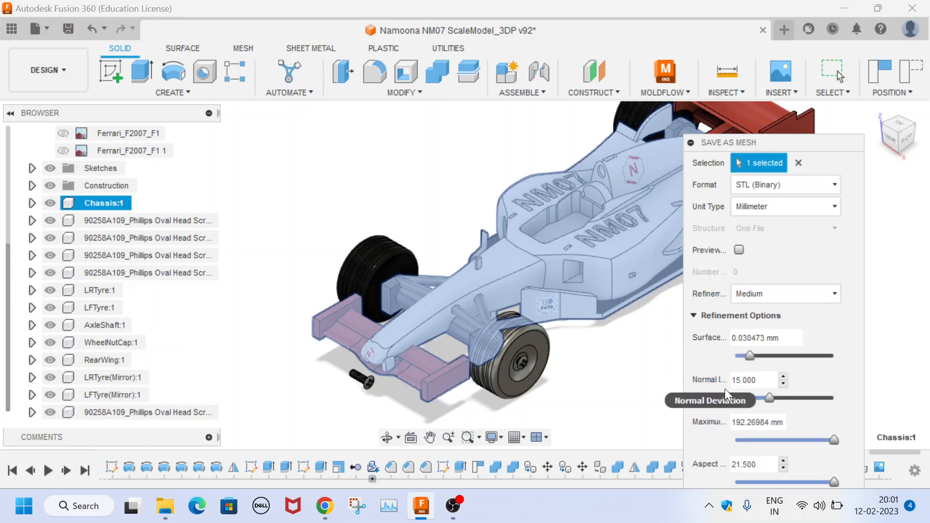
left_click(693, 316)
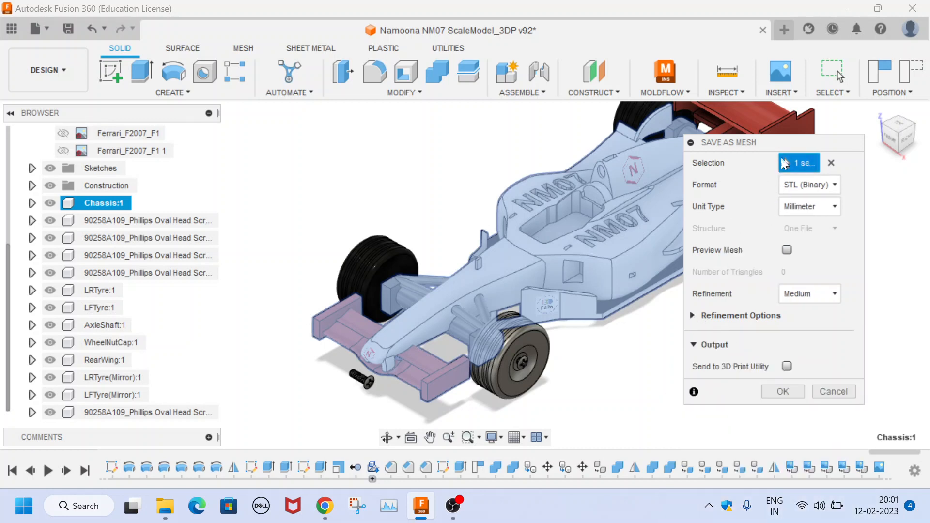
left_click(781, 391)
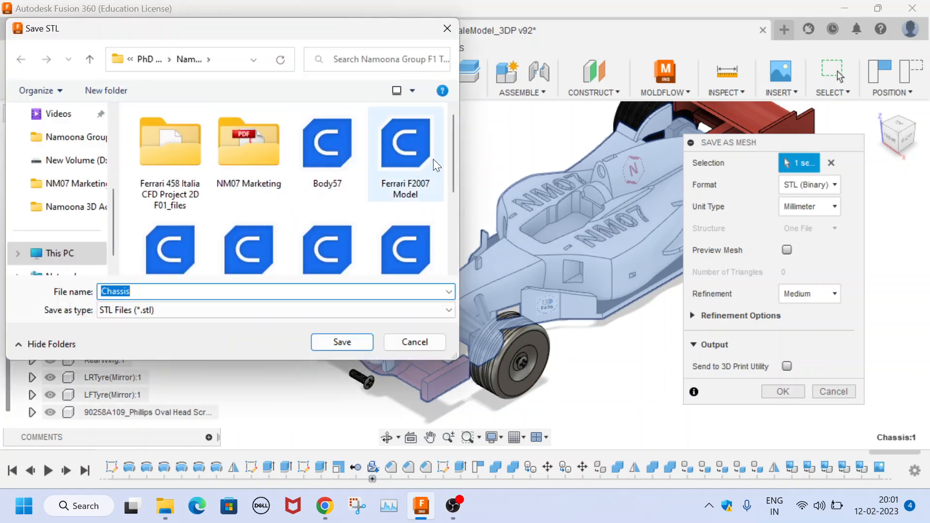
left_click_drag(451, 157, 452, 236)
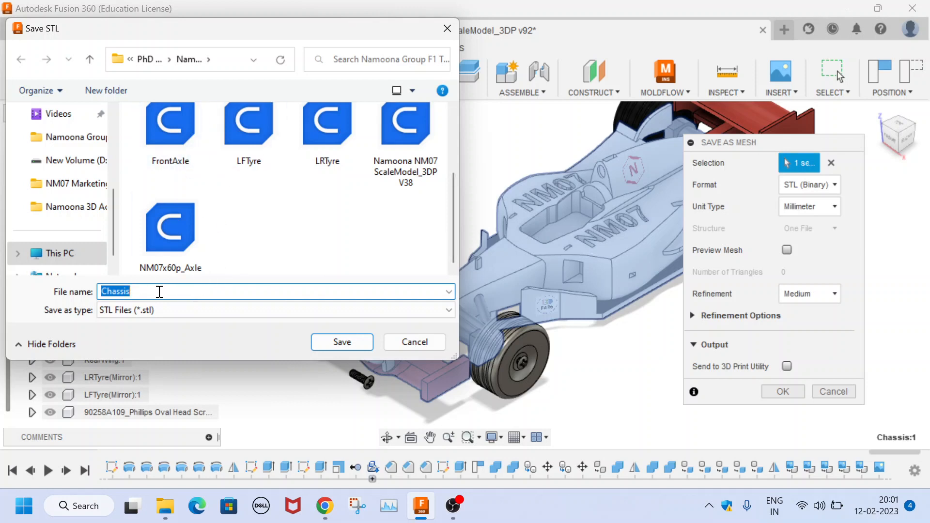
type("Trial")
left_click(353, 345)
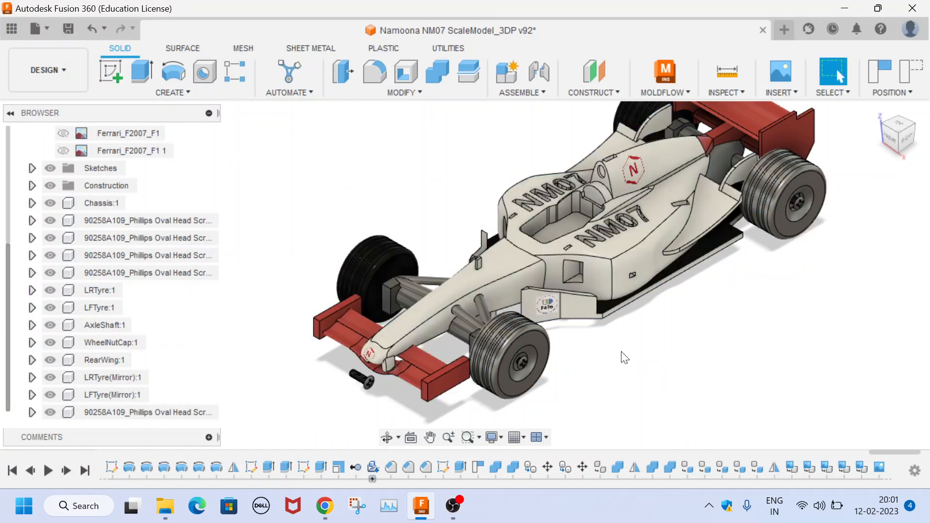
Look over the saved livery variants of the NM07 scale model in the F1 Car Livery project folder.
left_click(16, 38)
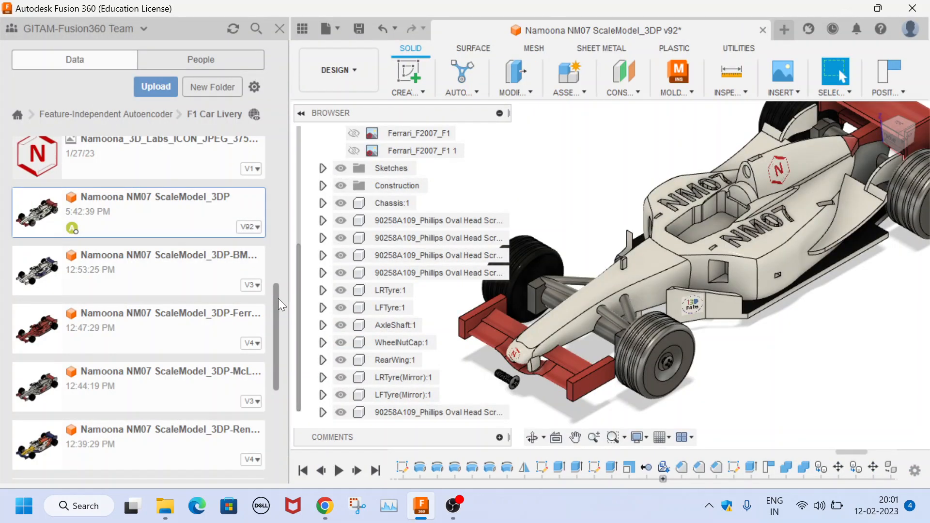
left_click(279, 30)
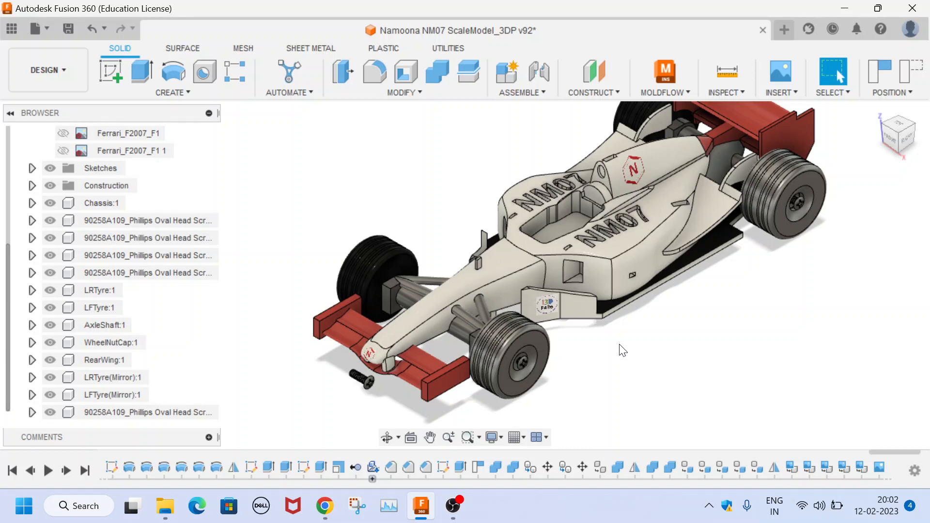
Hide the RearWing:1 component and examine the rear of the chassis from the top view.
scroll(280, 372, "down", 2)
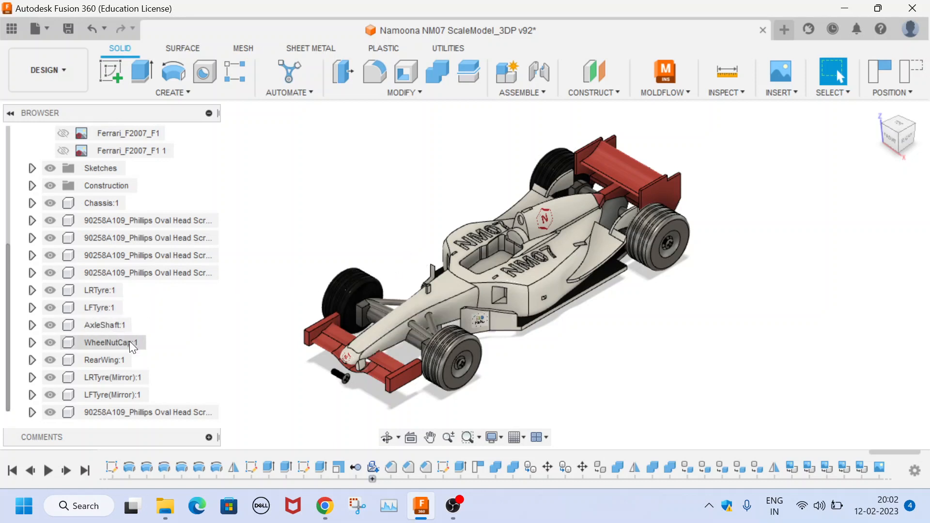
left_click(50, 359)
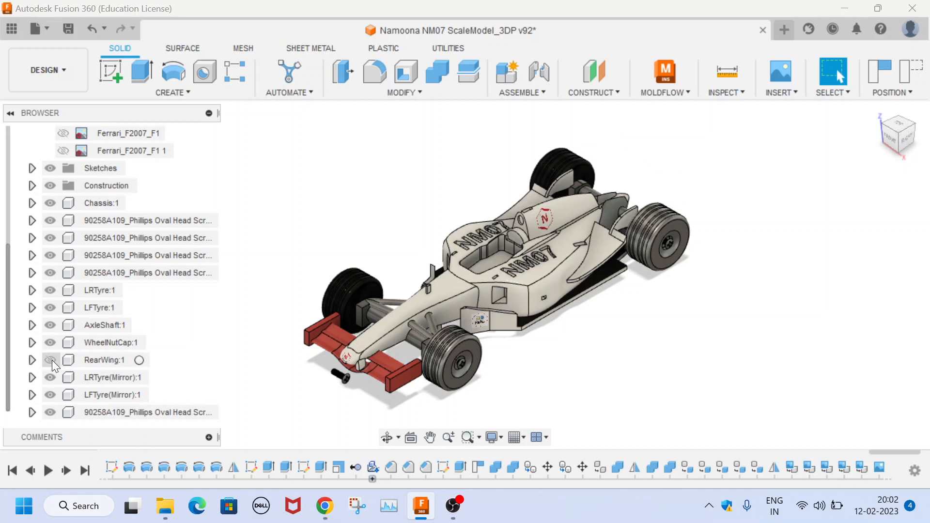
left_click(51, 359)
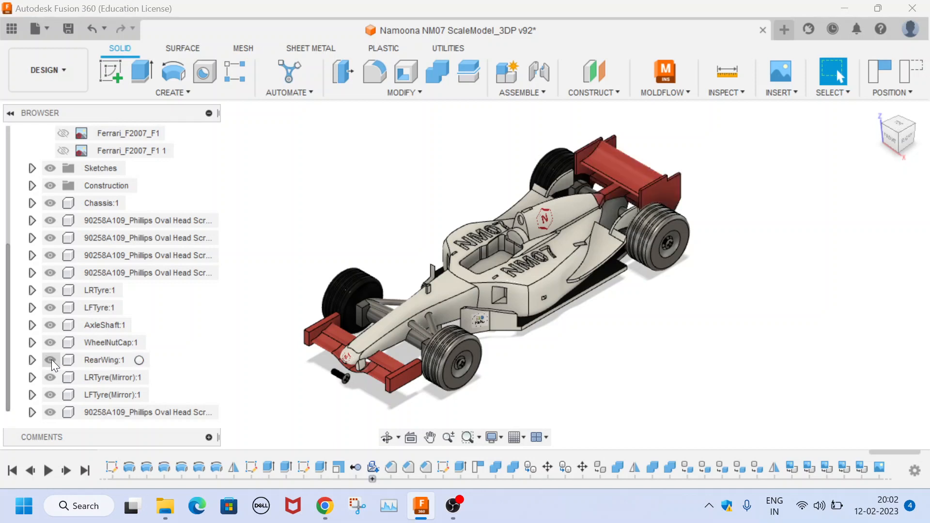
left_click(54, 357)
left_click(50, 360)
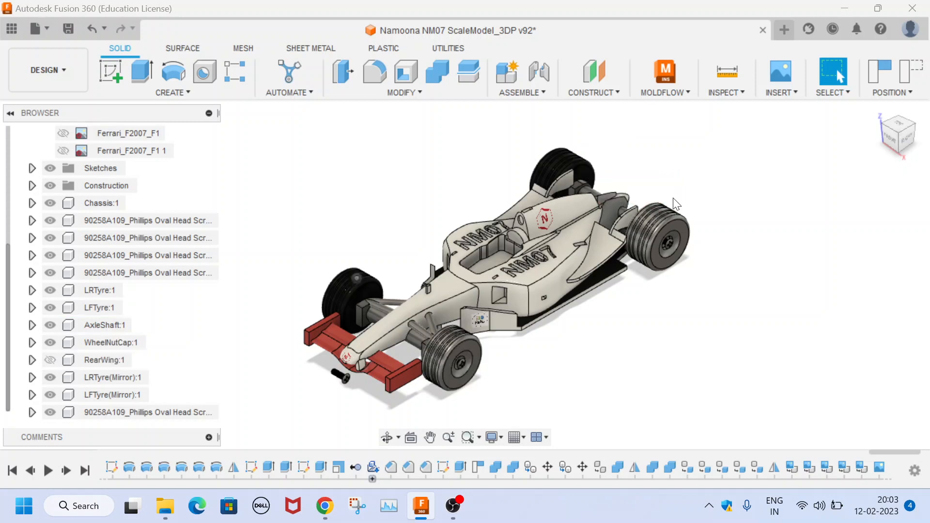
left_click(902, 129)
scroll(682, 329, "up", 5)
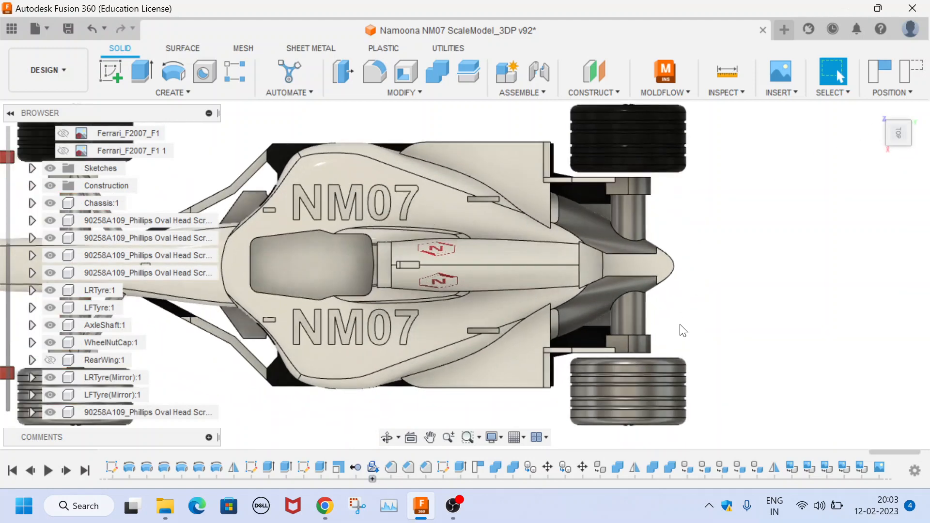
scroll(683, 330, "up", 3)
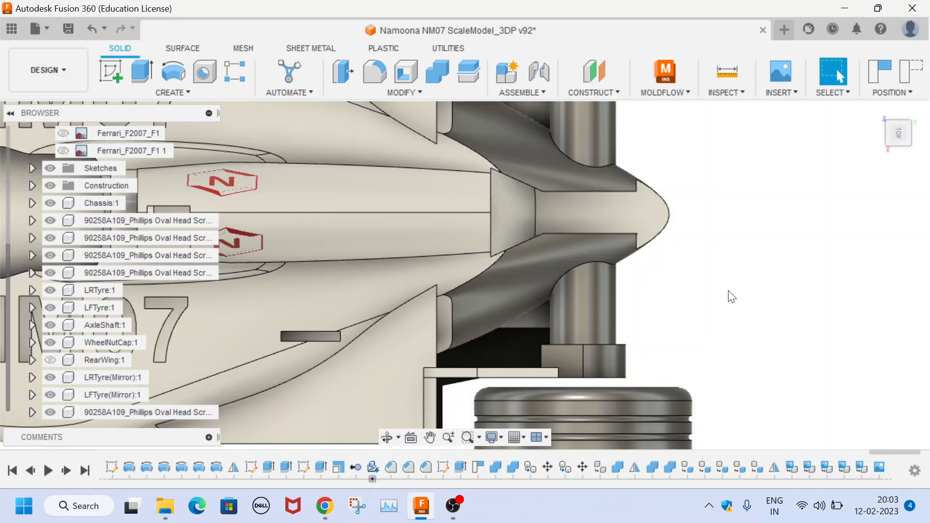
scroll(726, 294, "down", 6)
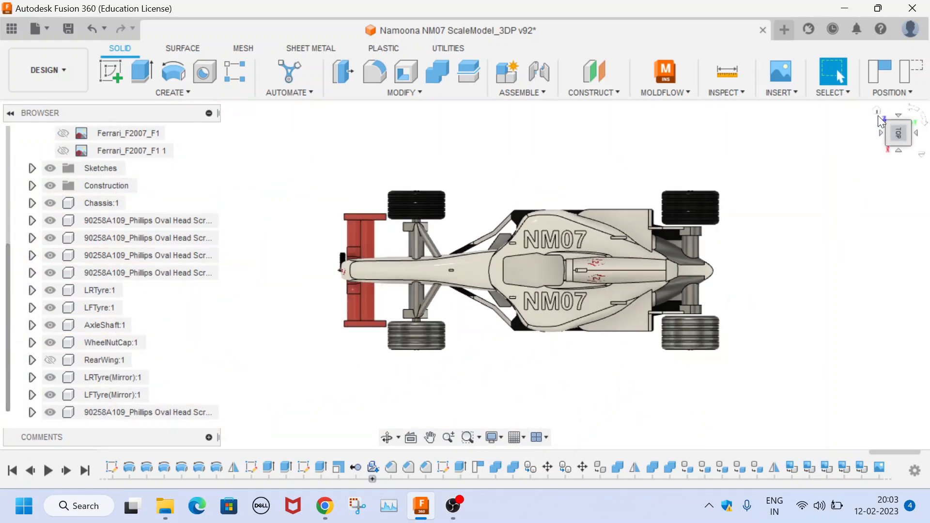
left_click(877, 113)
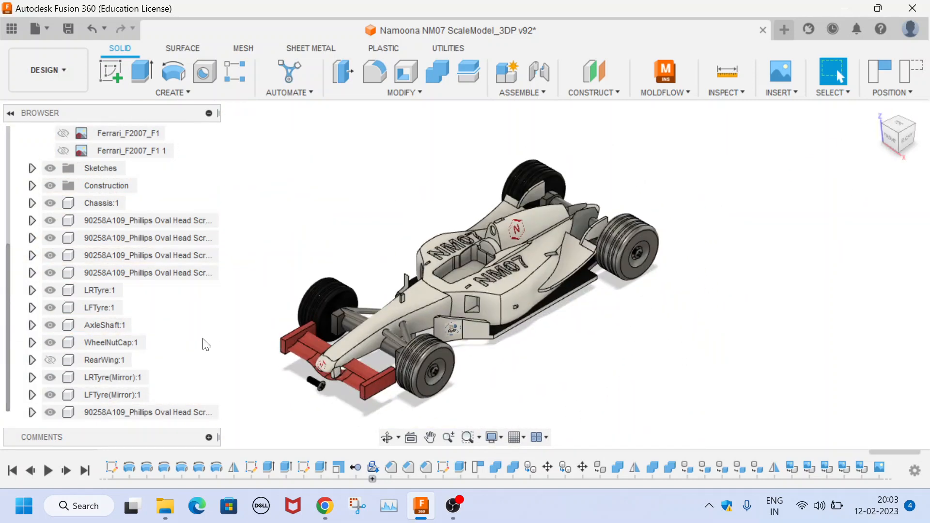
Hide the LRTyre:1 component and examine the exposed rear axle mount and its screw from the side, top and angled views.
left_click(51, 291)
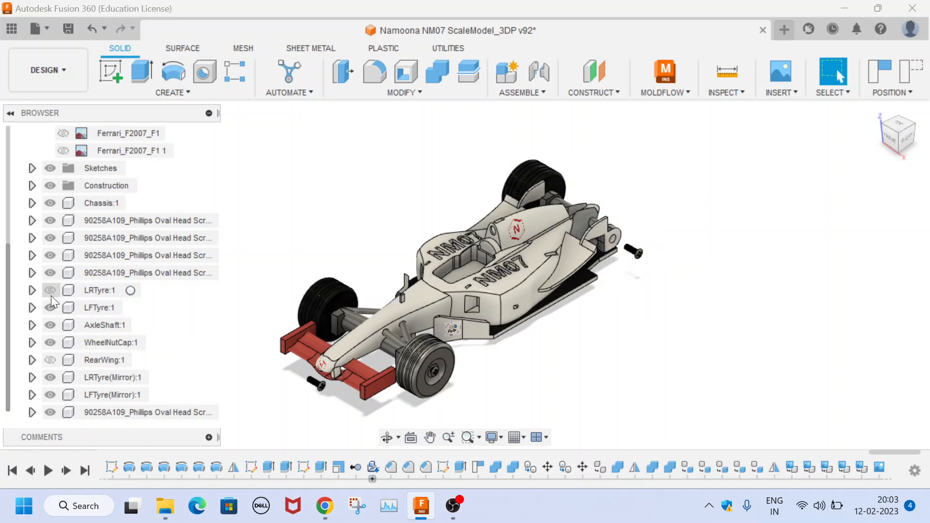
left_click(907, 136)
scroll(663, 320, "up", 5)
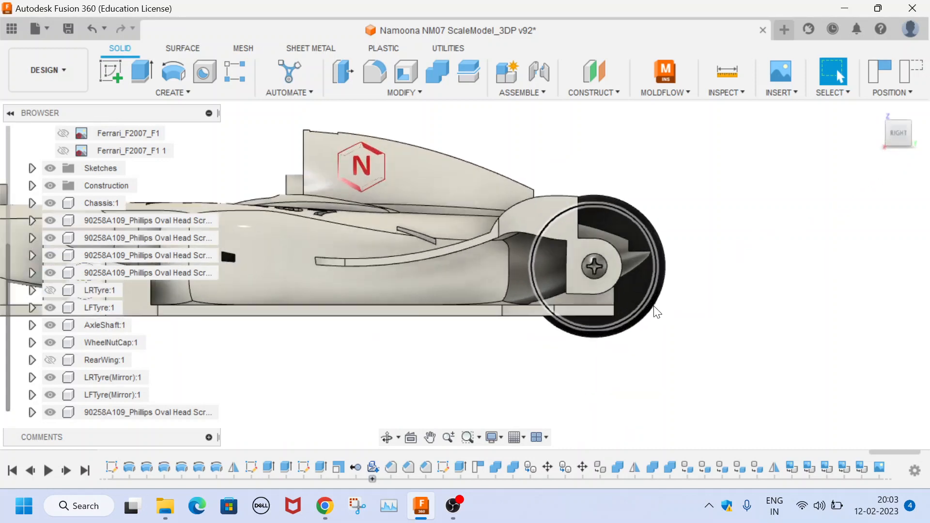
scroll(657, 311, "up", 3)
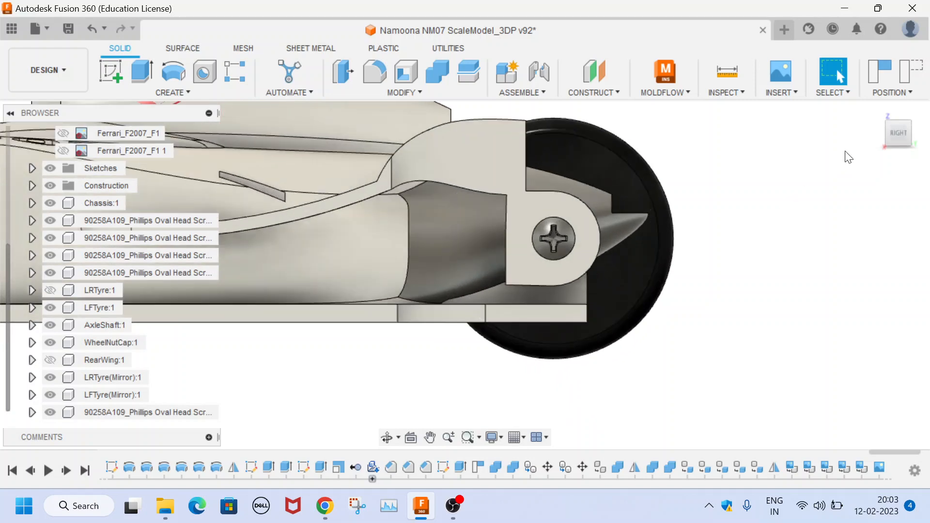
left_click(898, 121)
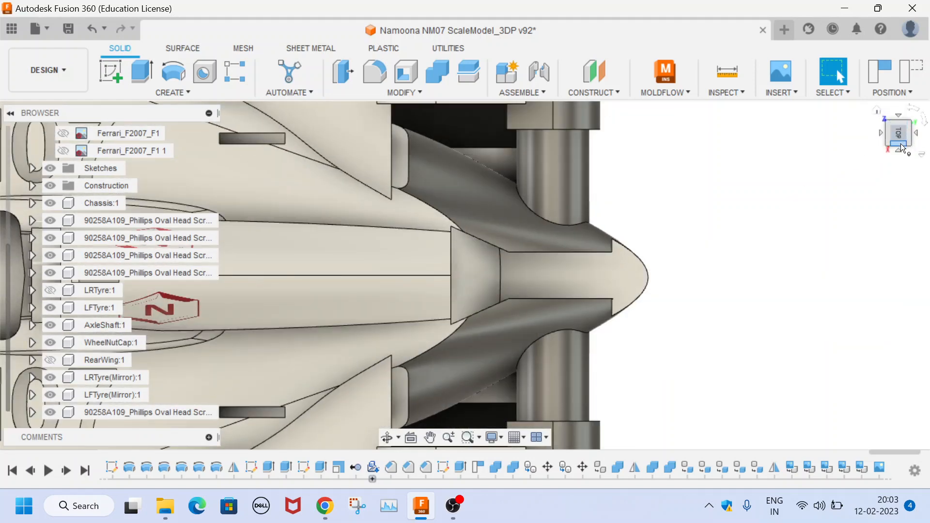
left_click(901, 145)
scroll(590, 340, "down", 5)
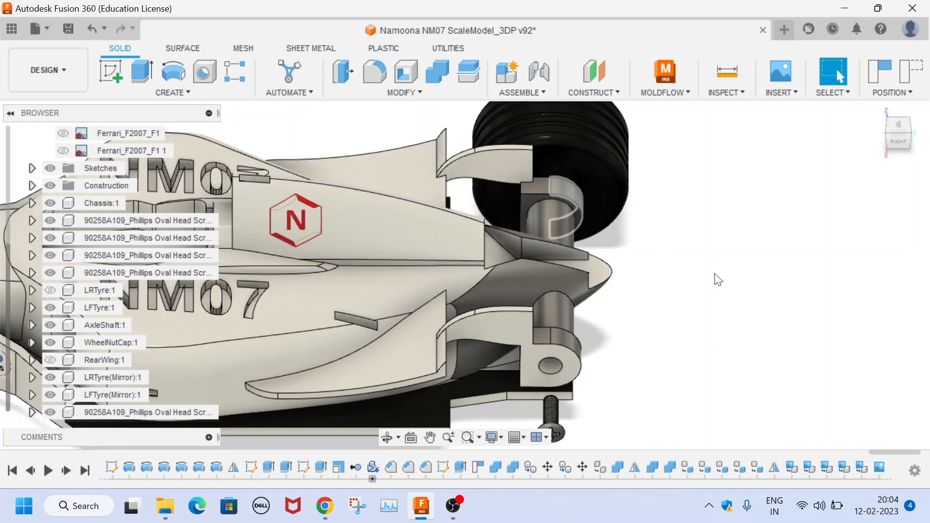
scroll(877, 331, "down", 3)
scroll(876, 332, "down", 2)
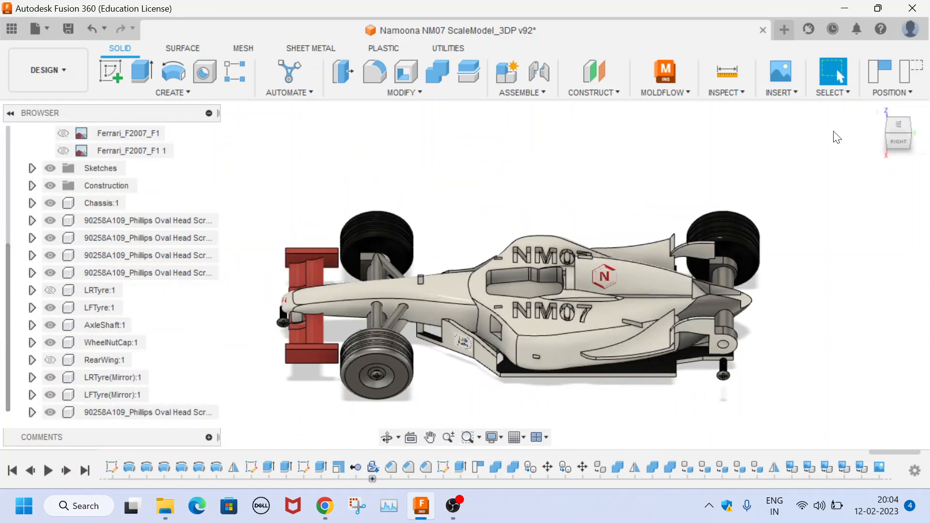
left_click(884, 133)
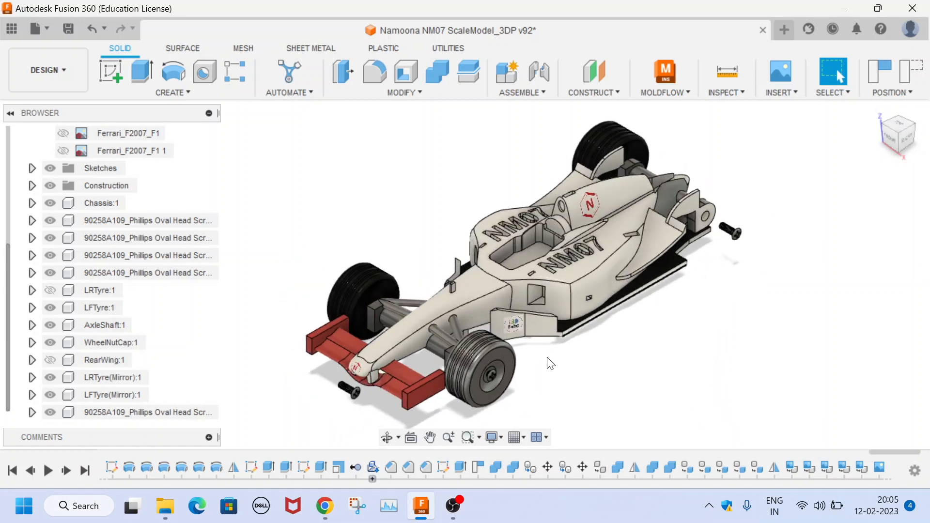
Examine the car's front wing, front wheels, nose screw and i3D Fabs side panel up close, and the assembly as a whole.
scroll(390, 393, "up", 3)
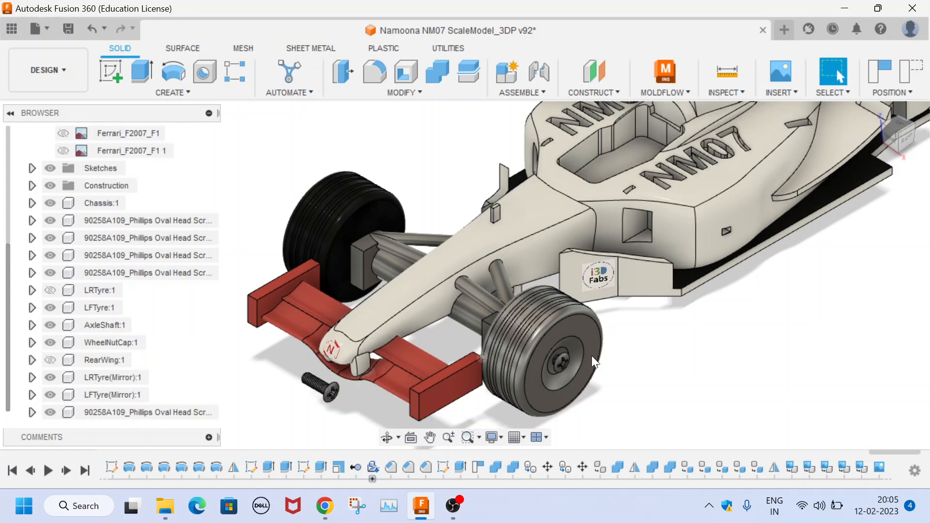
scroll(216, 378, "up", 3)
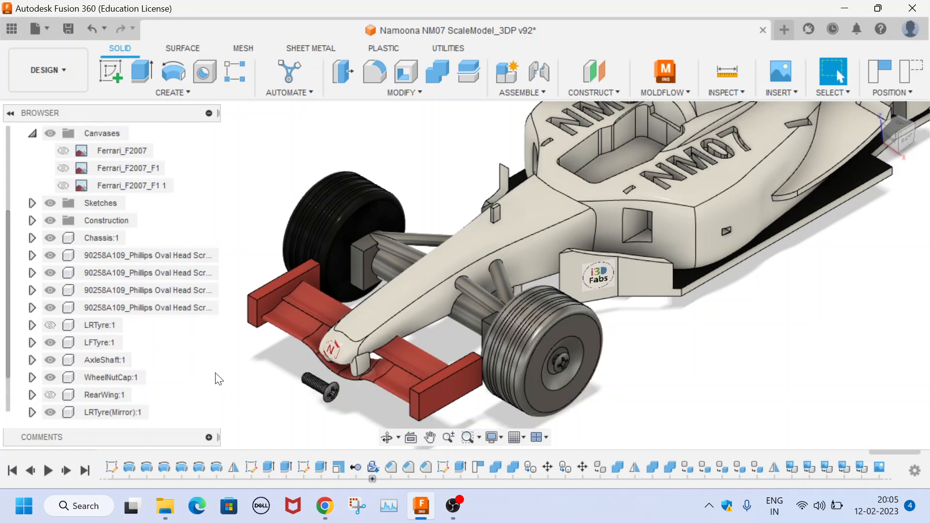
scroll(353, 419, "down", 2)
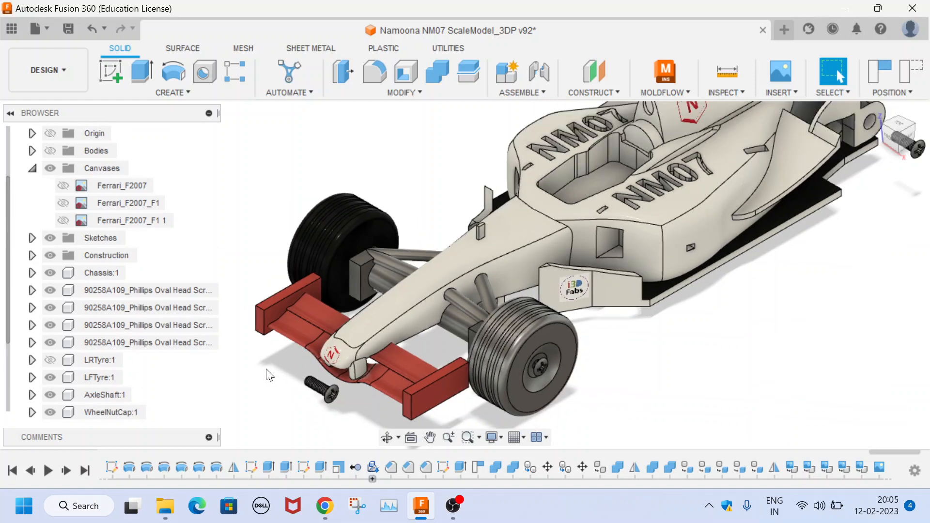
scroll(268, 374, "down", 2)
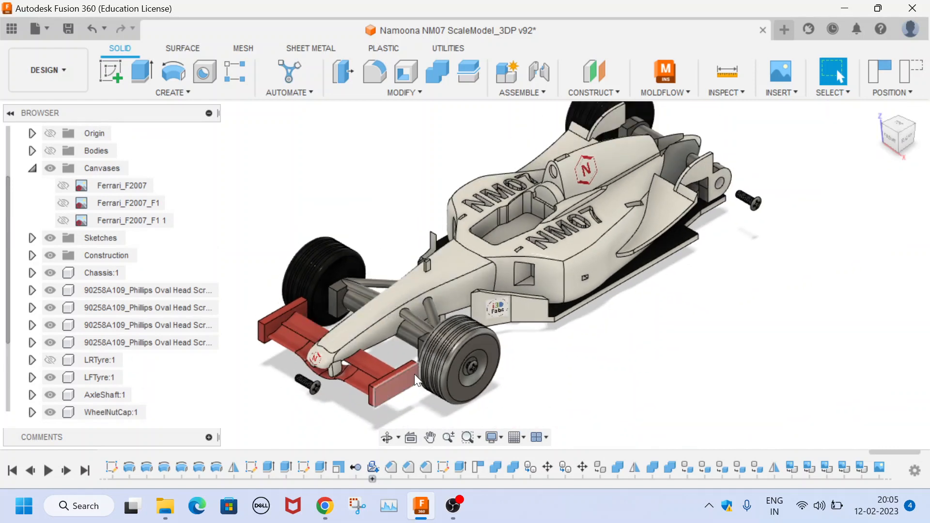
scroll(397, 410, "down", 2)
scroll(397, 410, "down", 1)
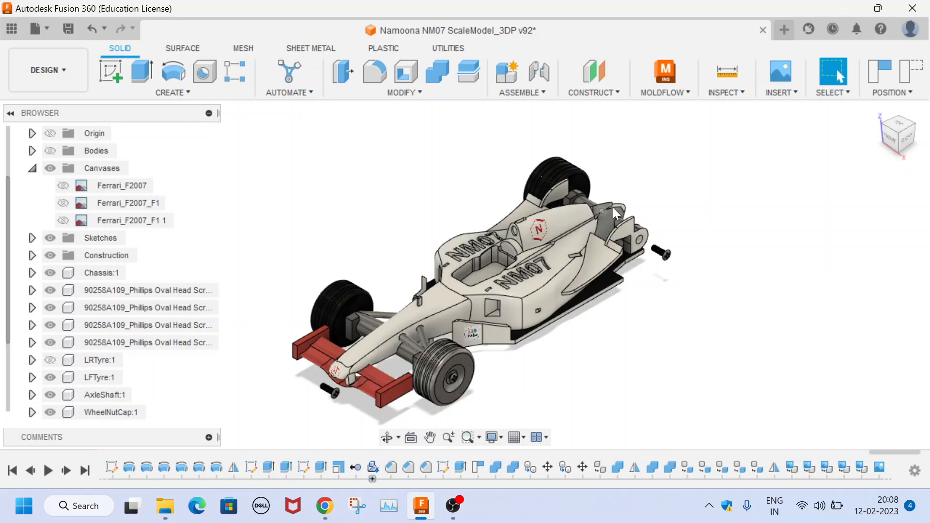
scroll(508, 353, "up", 5)
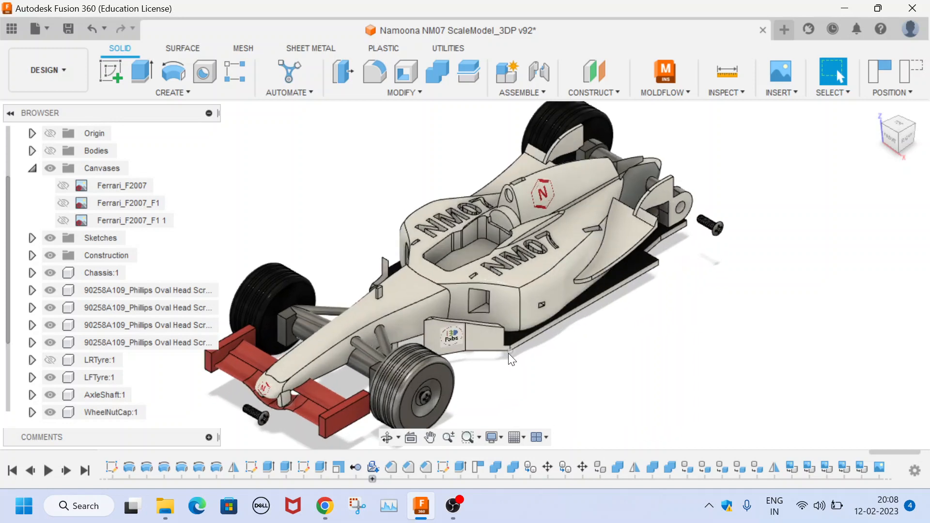
scroll(499, 374, "up", 2)
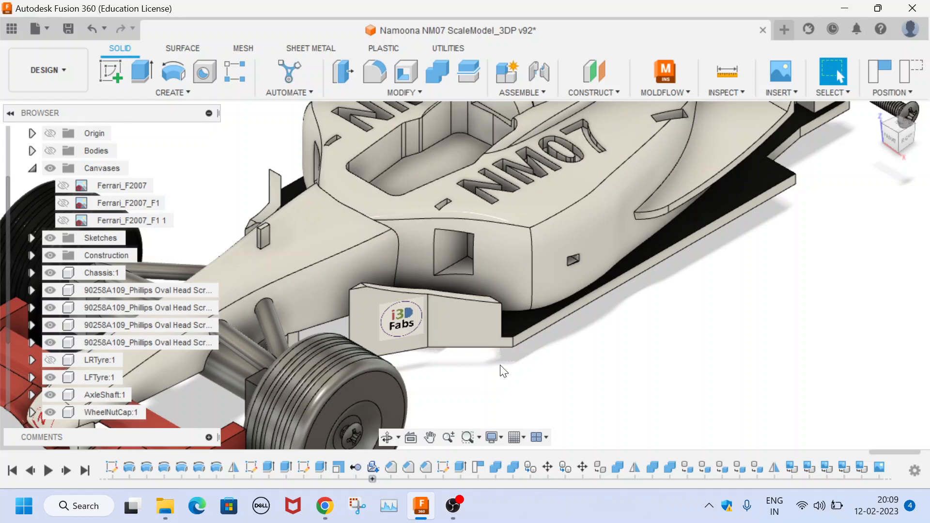
scroll(640, 397, "down", 1)
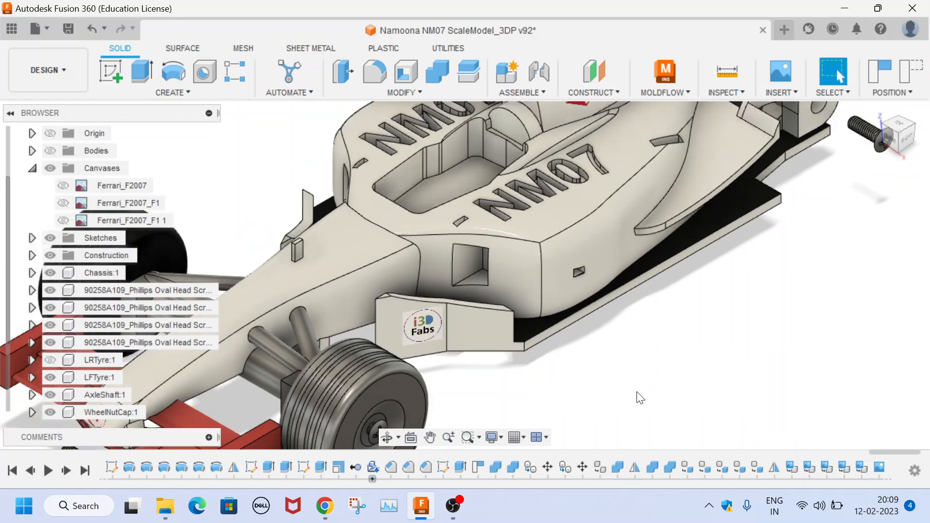
scroll(641, 397, "down", 2)
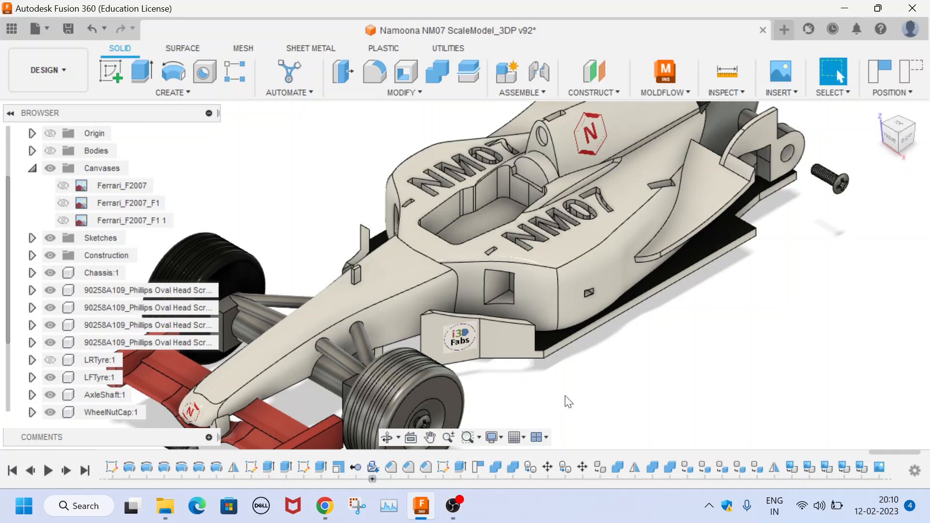
scroll(683, 387, "down", 4)
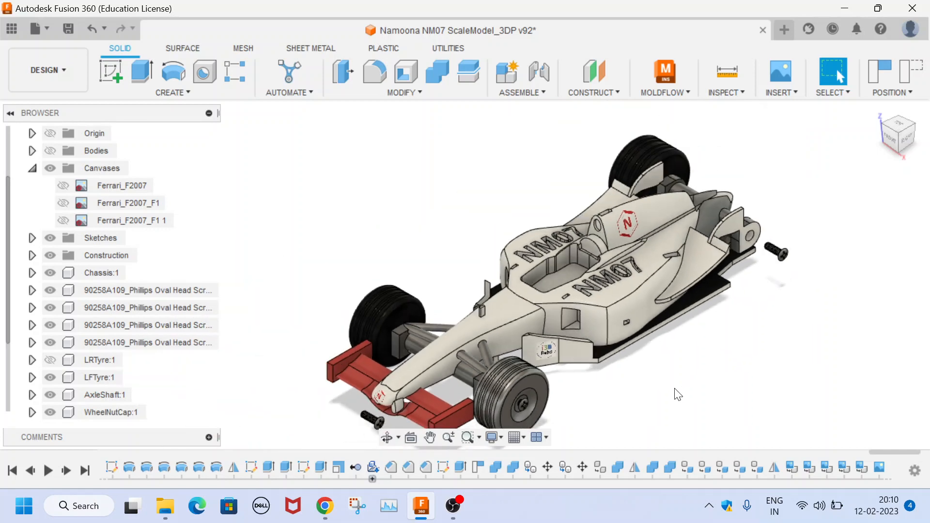
scroll(359, 203, "down", 3)
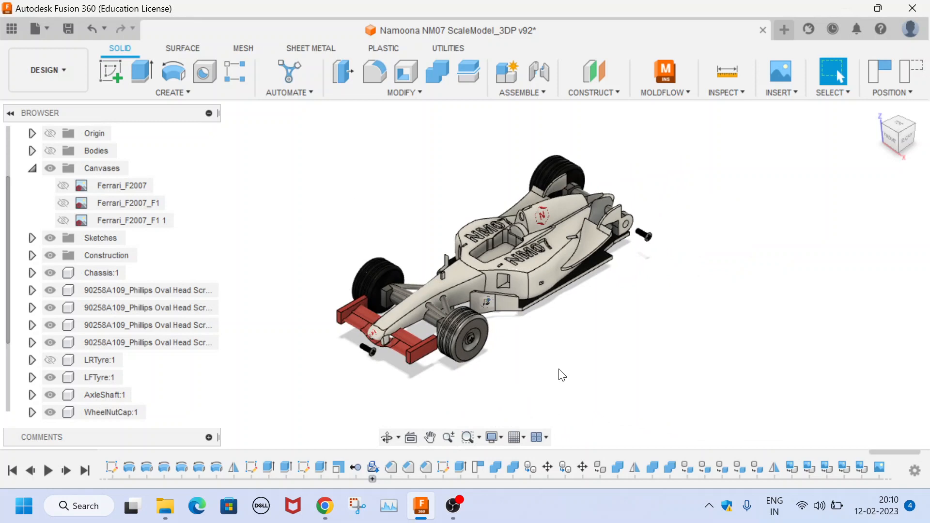
scroll(437, 219, "up", 2)
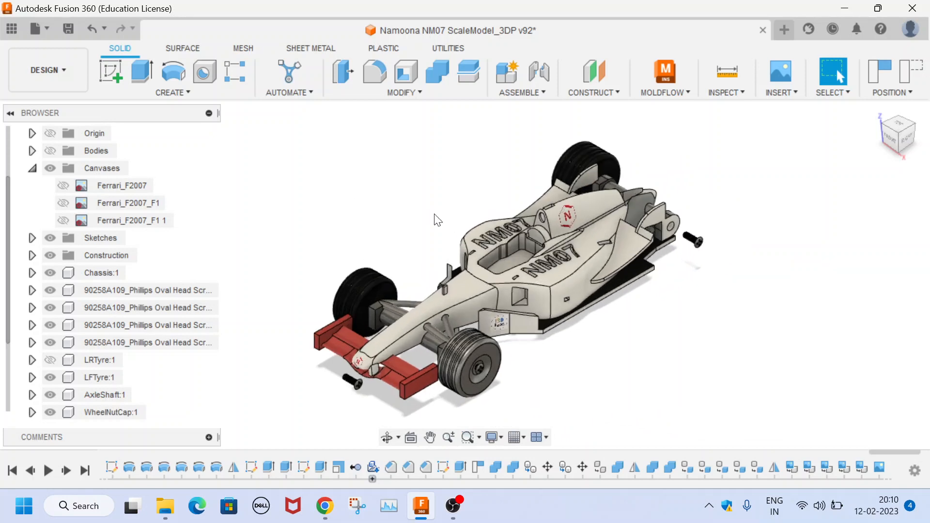
scroll(437, 220, "up", 1)
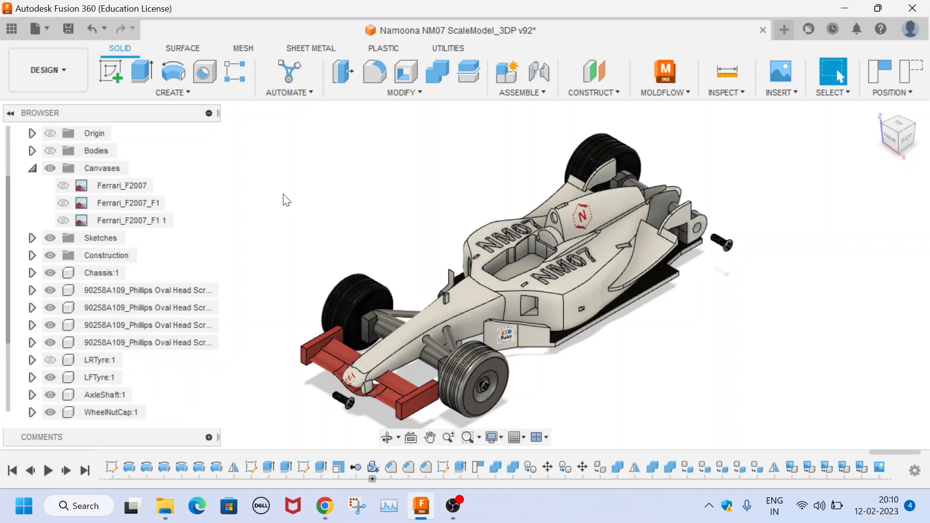
scroll(411, 292, "down", 1)
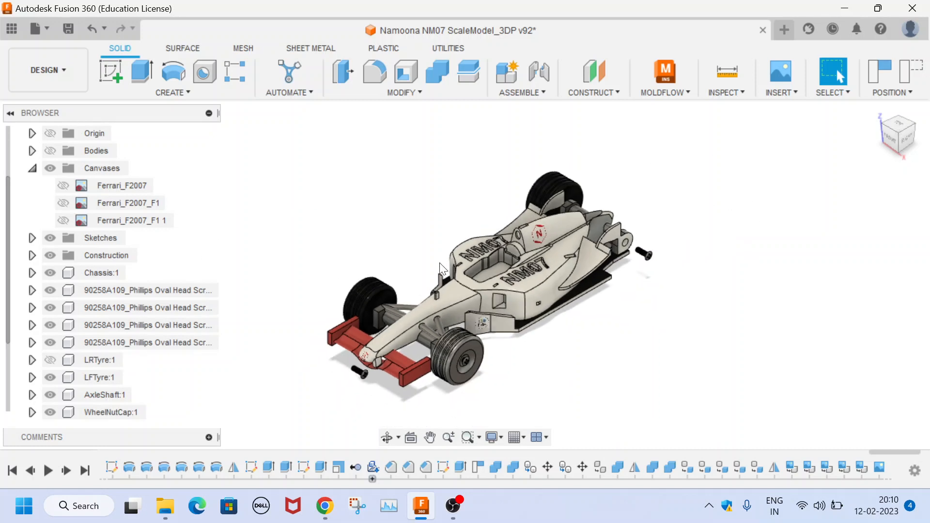